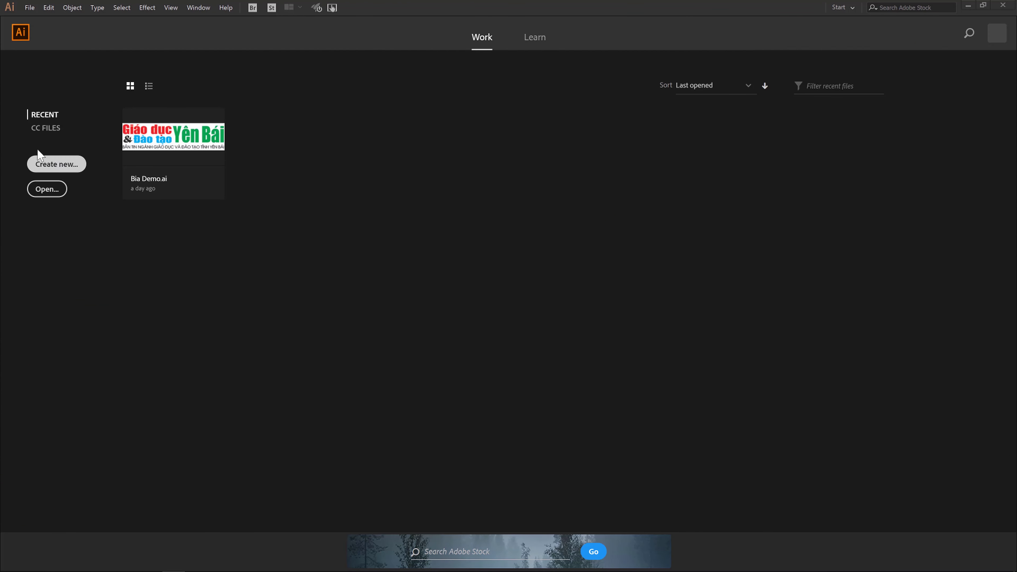
Create a new document from the A4 preset, 297 × 210 mm landscape
click(29, 7)
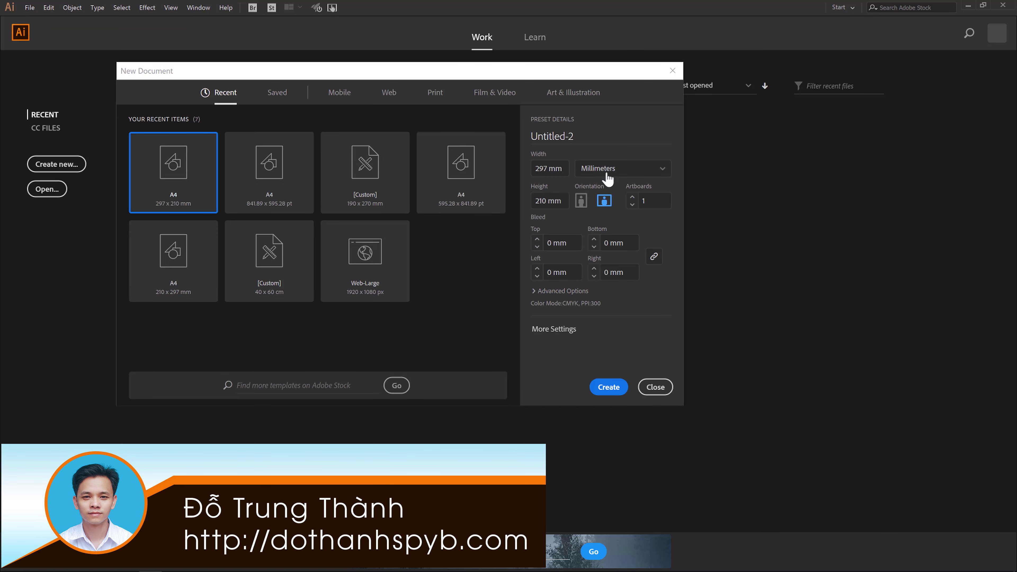
click(608, 390)
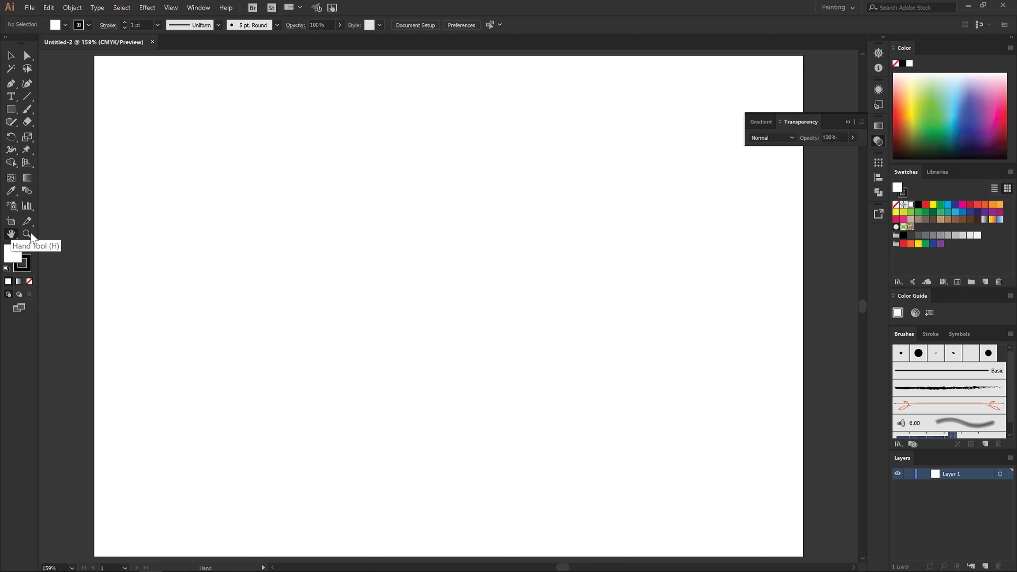
Turn on the View > Show Grid overlay across the blank artboard
click(166, 10)
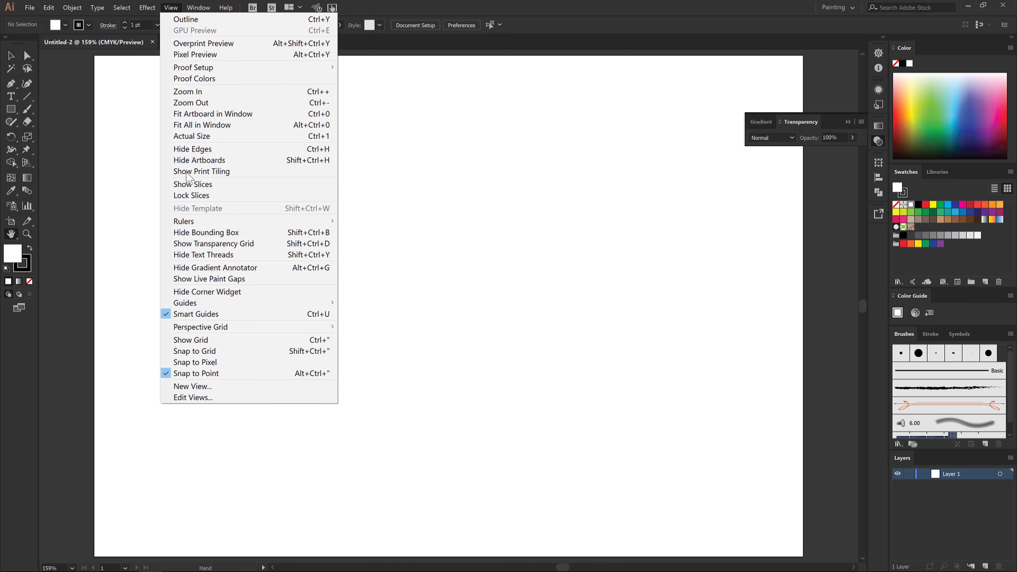
click(185, 340)
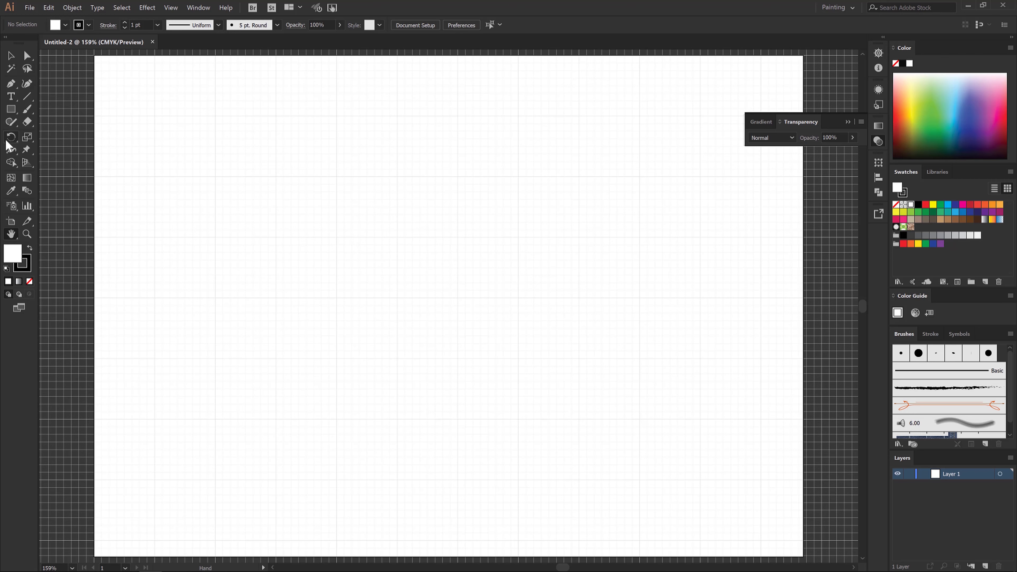
click(13, 84)
Draw a three-point half-teardrop curve: top point, smooth right point, bottom point
click(336, 177)
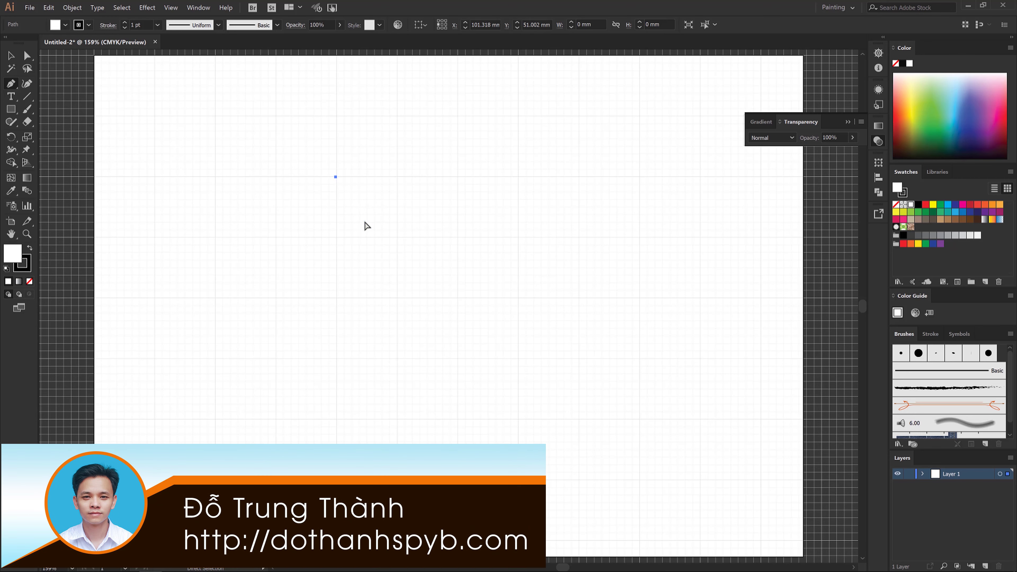
key(ctrl+z)
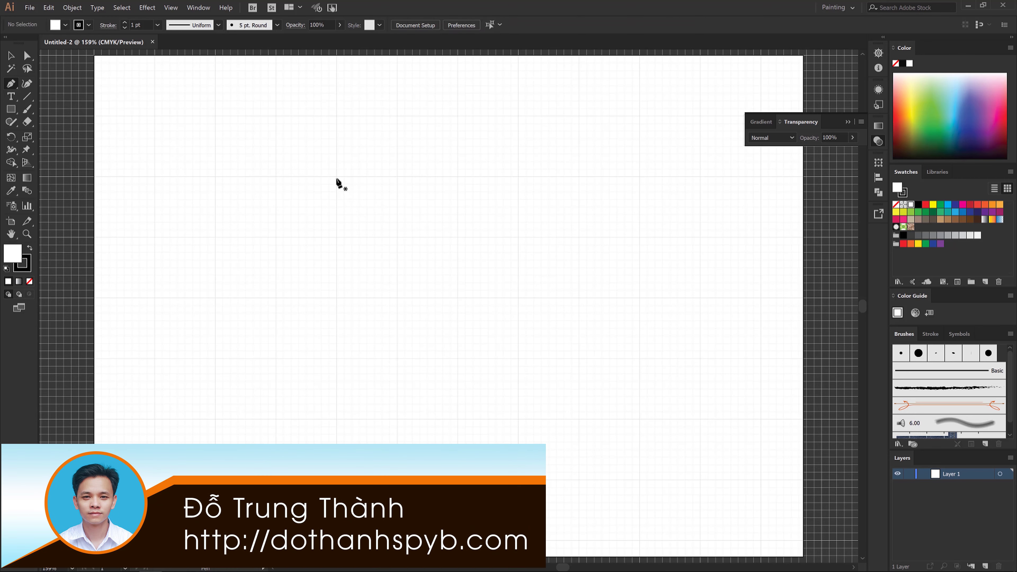
click(336, 178)
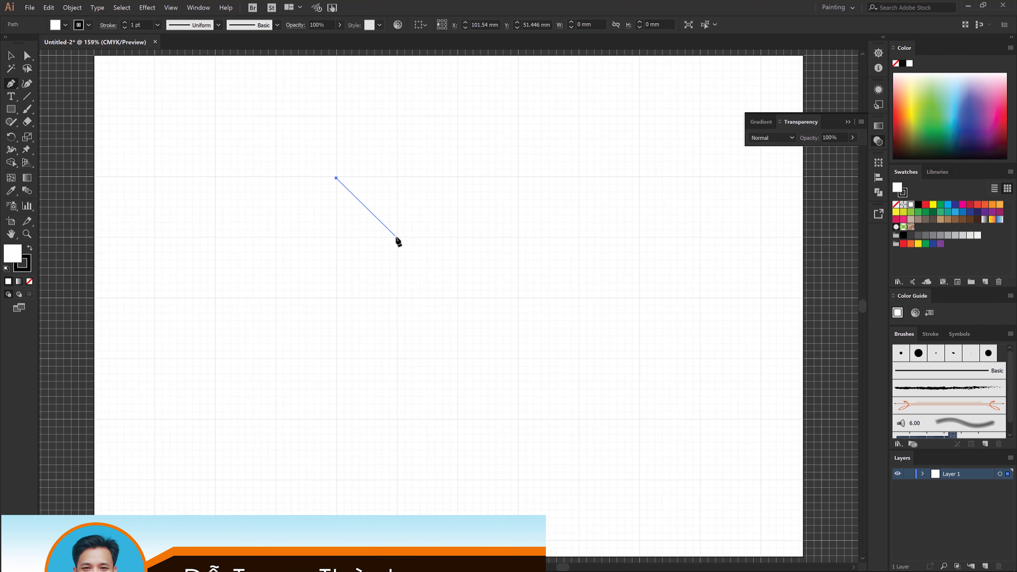
drag(396, 236, 396, 296)
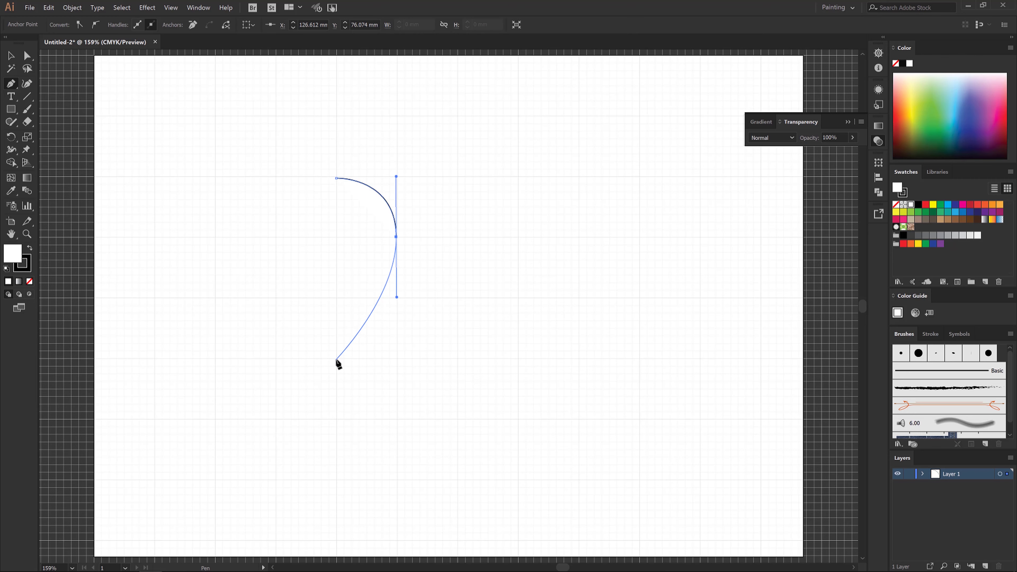
click(336, 360)
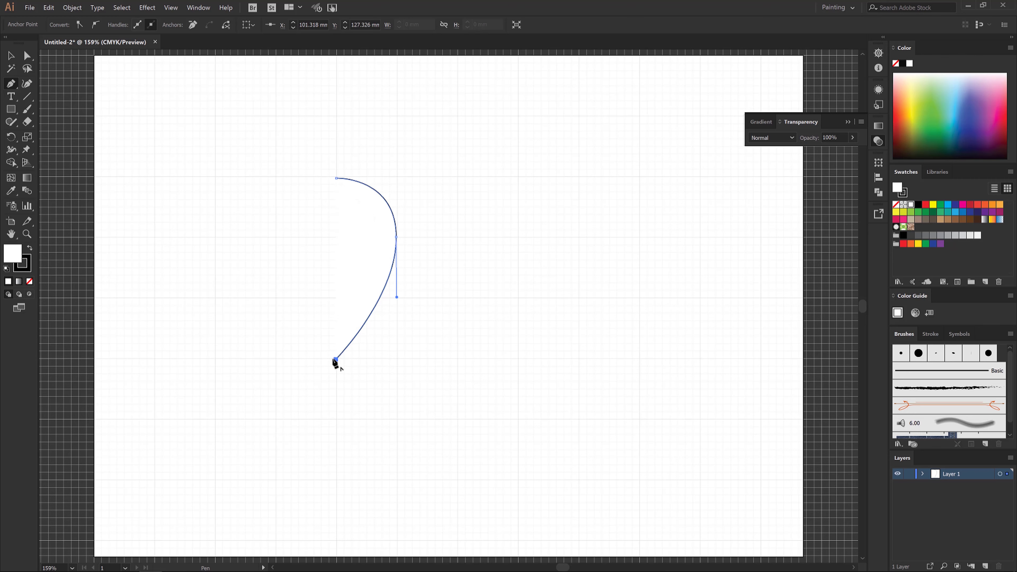
key(Escape)
Set the curve's fill to None and select the whole path
click(29, 282)
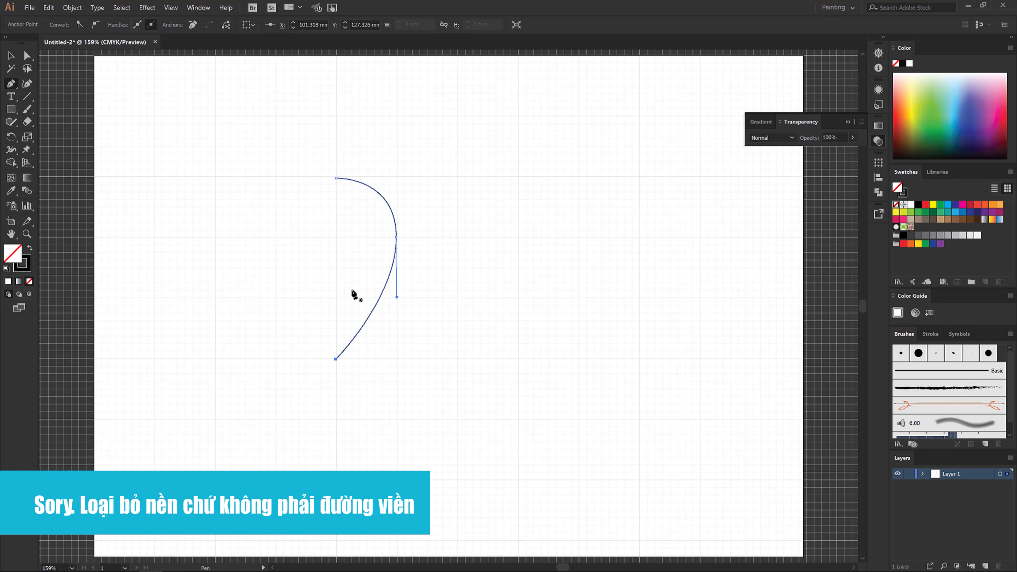
click(12, 55)
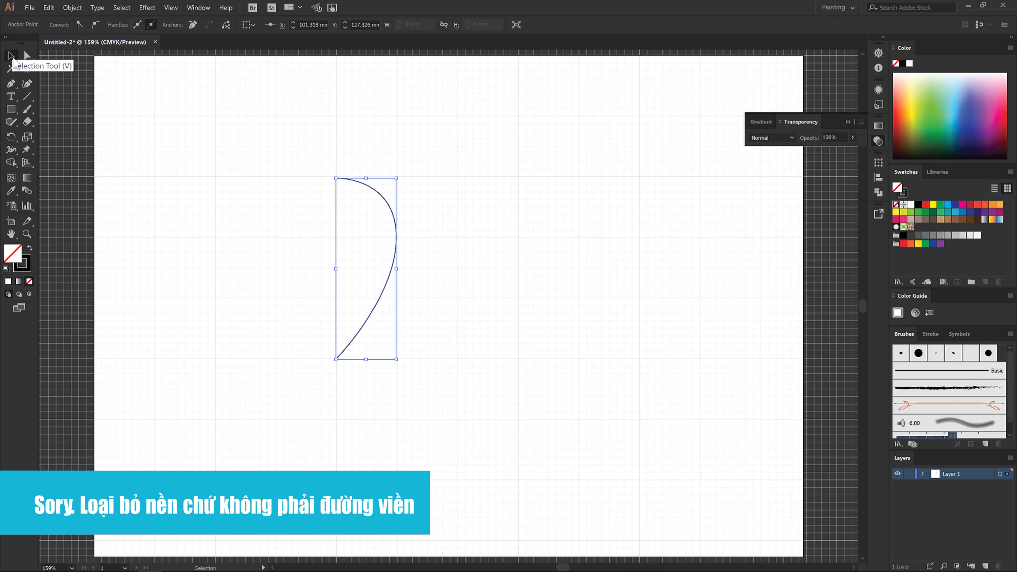
drag(297, 147, 455, 377)
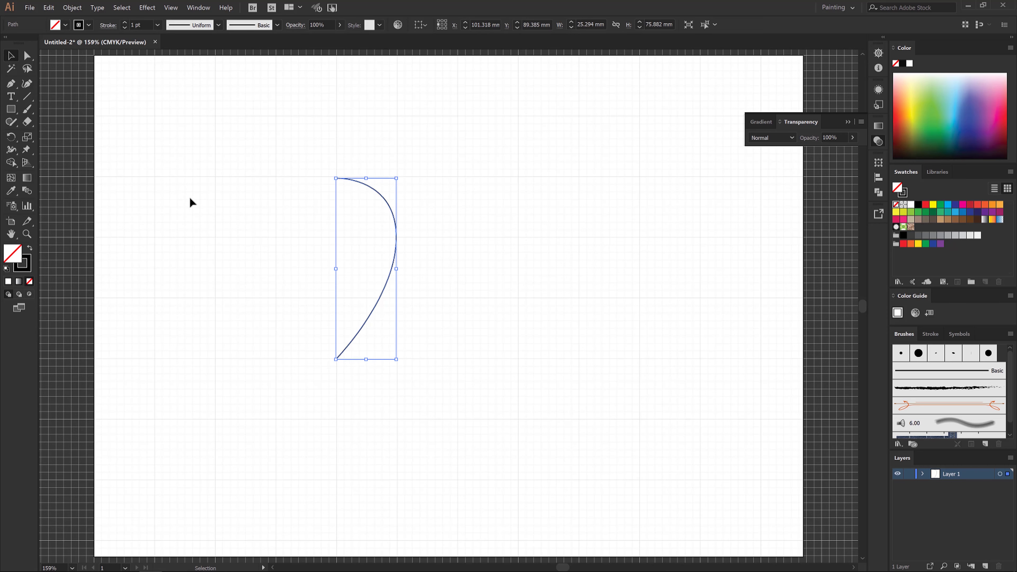
Copy the half curve and Paste in Front over the original
click(51, 11)
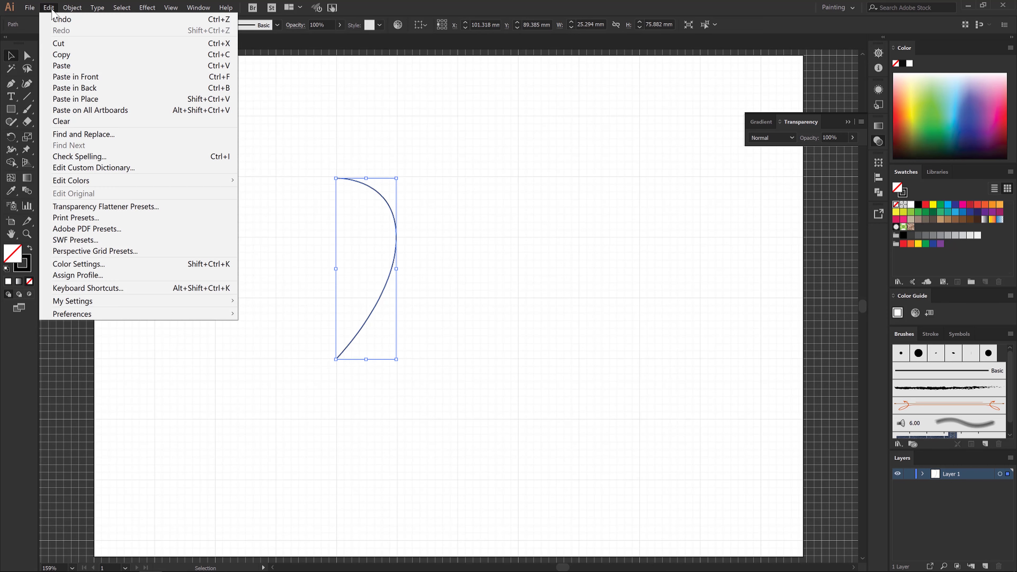
click(60, 53)
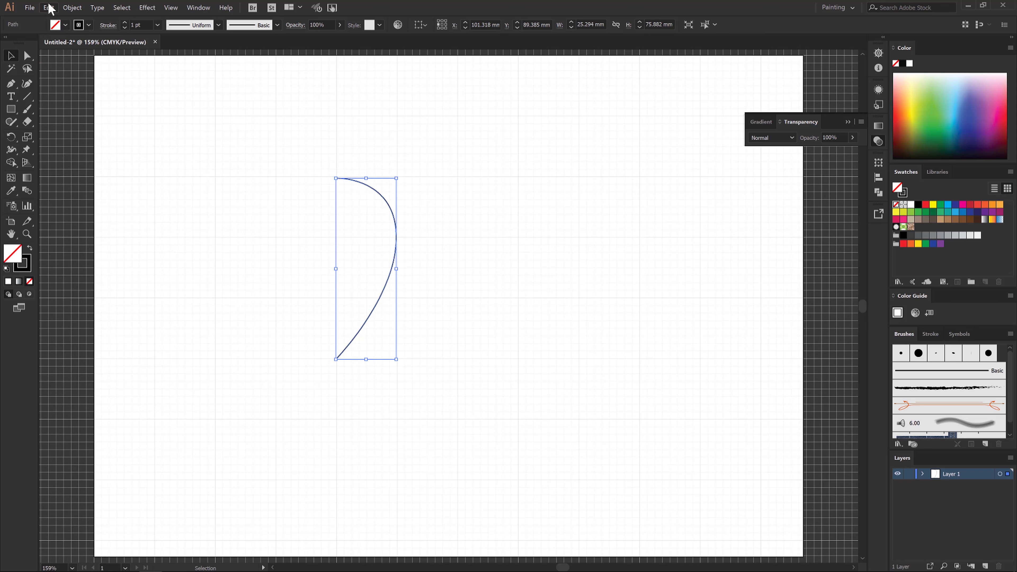
click(50, 8)
click(70, 79)
Flip the copy horizontally via the Transform panel and select both halves
click(197, 9)
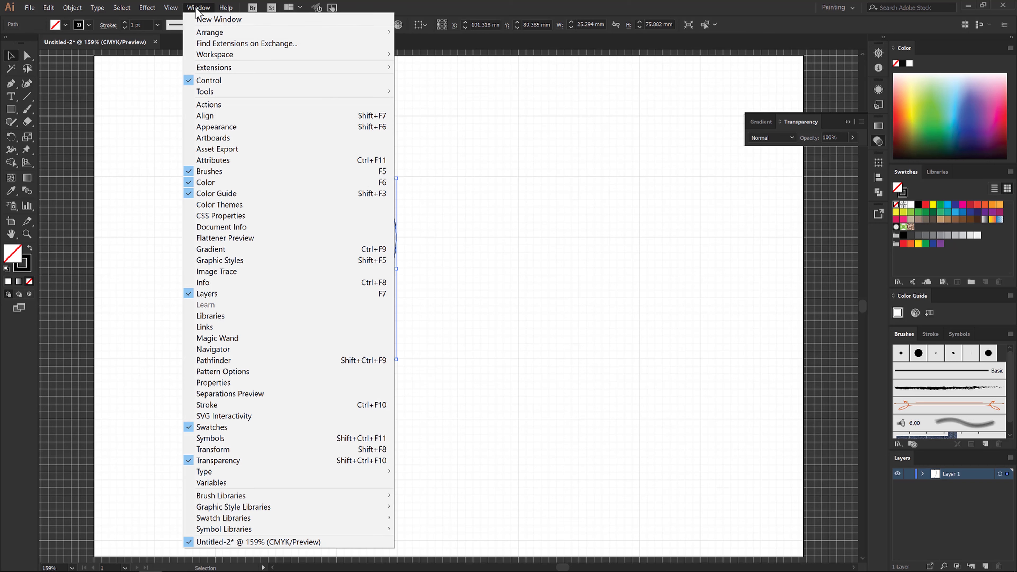
click(230, 452)
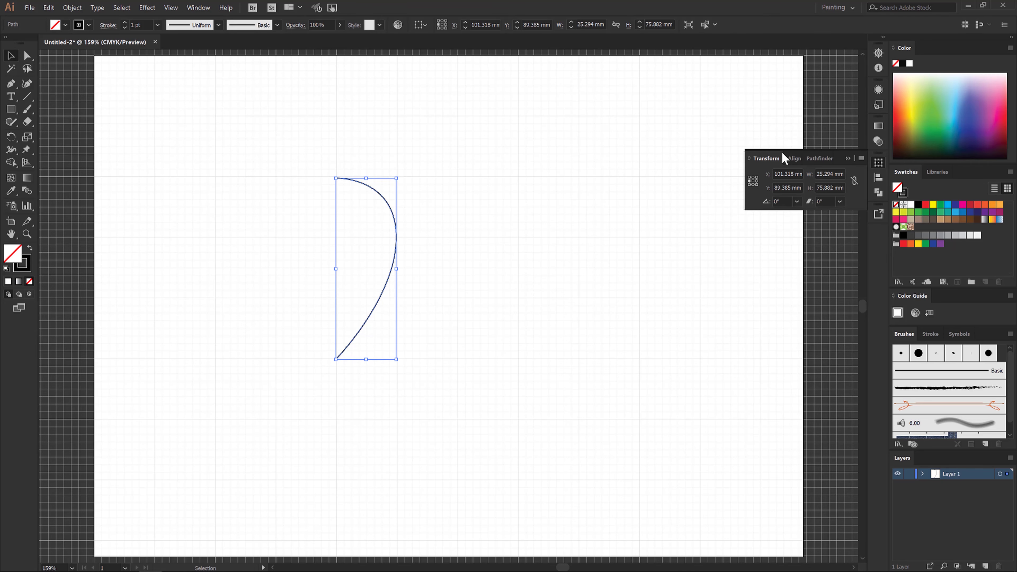
drag(784, 160, 445, 136)
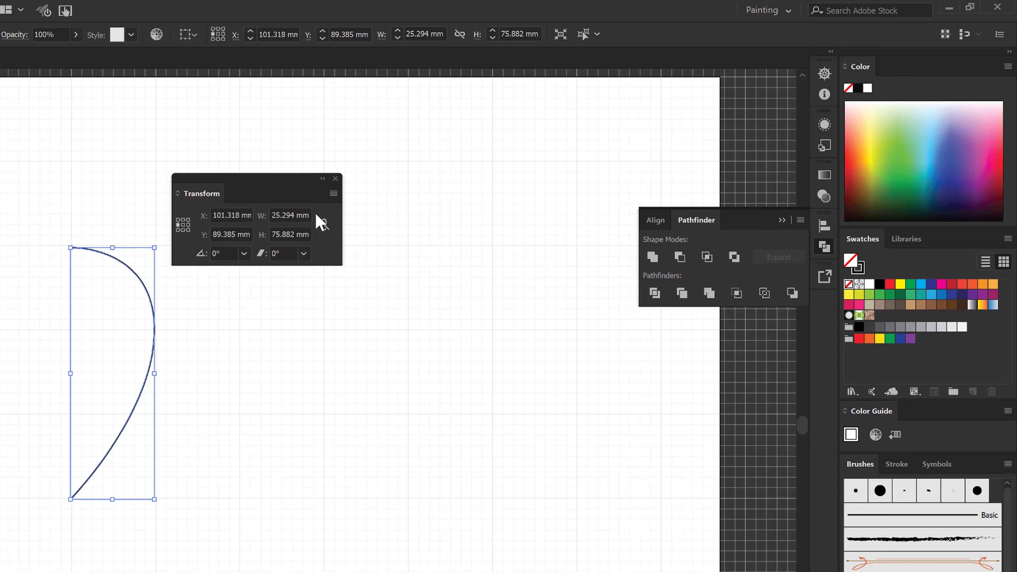
click(333, 195)
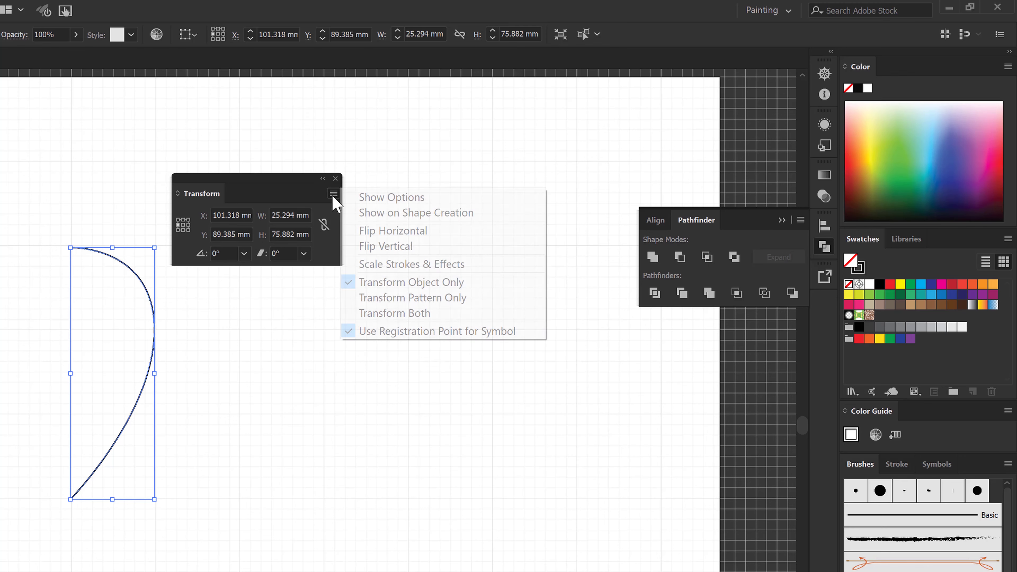
click(372, 232)
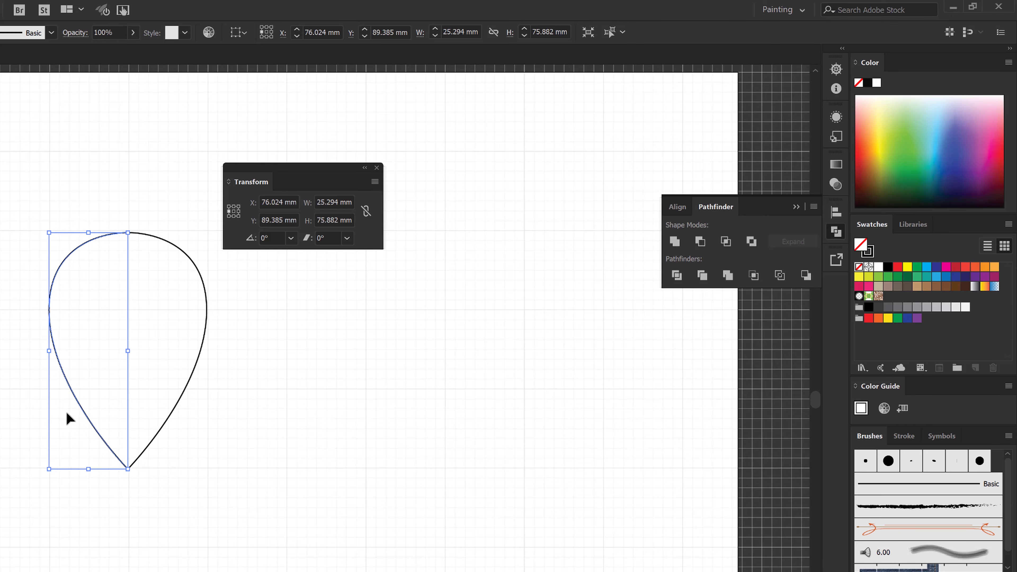
click(376, 168)
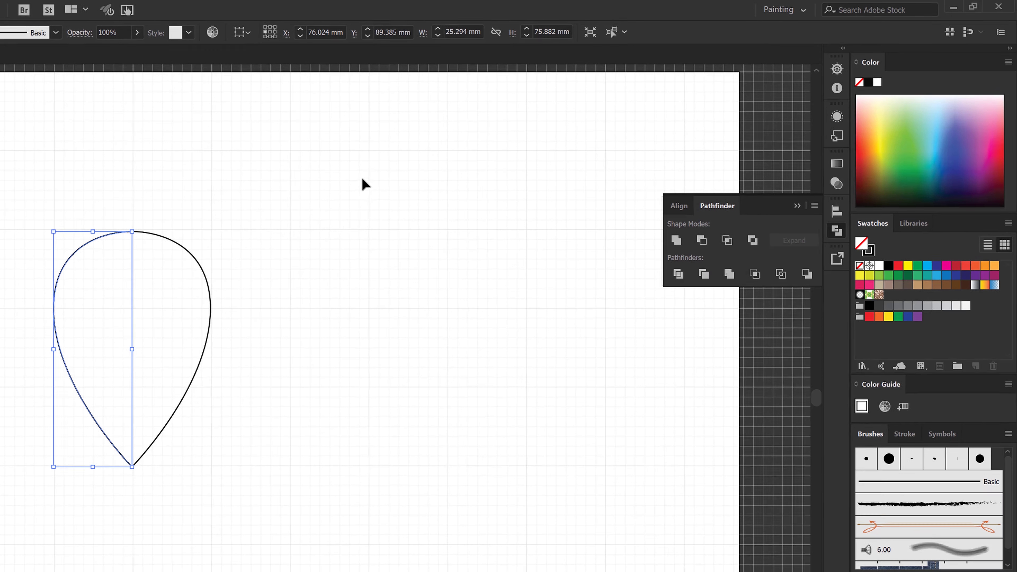
drag(180, 159, 483, 431)
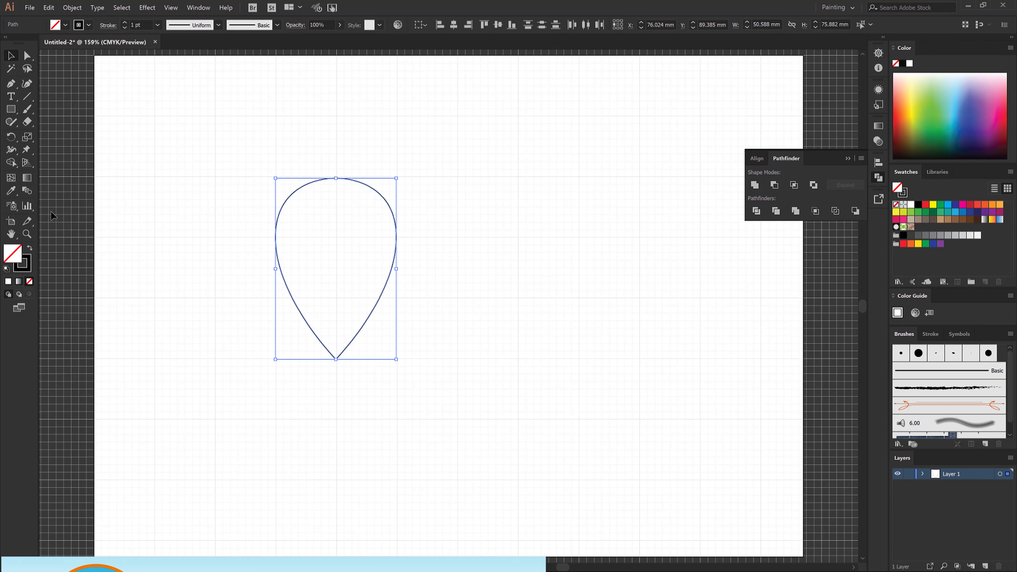
Set Blend Options to Specified Steps, 8, with page-aligned orientation
double_click(27, 192)
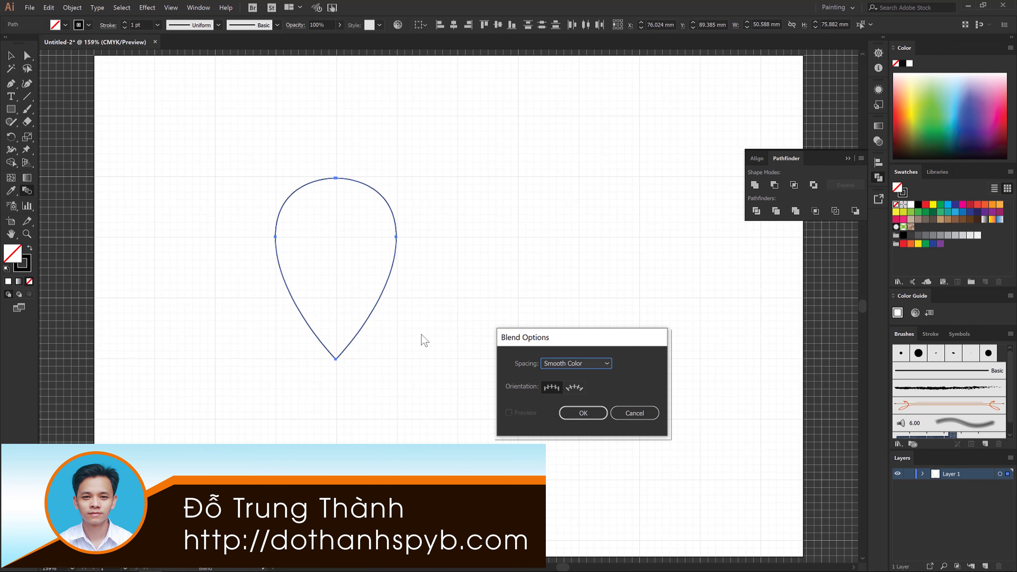
click(605, 364)
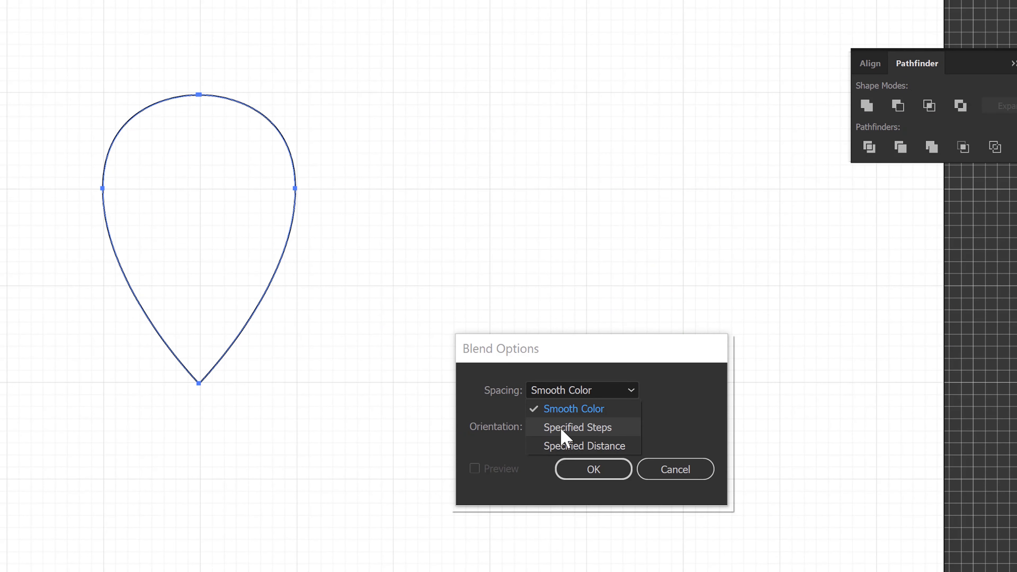
click(584, 432)
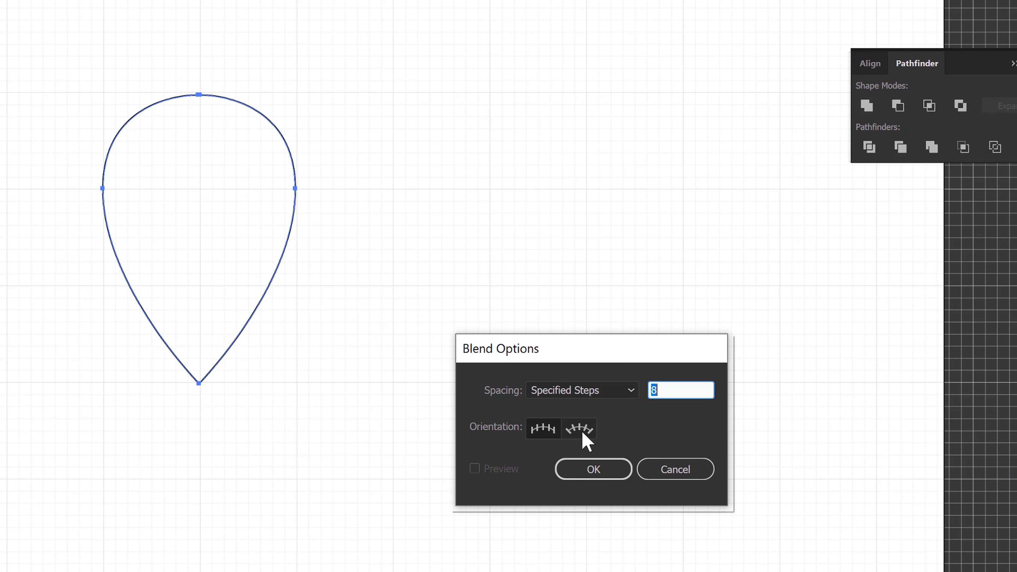
click(546, 429)
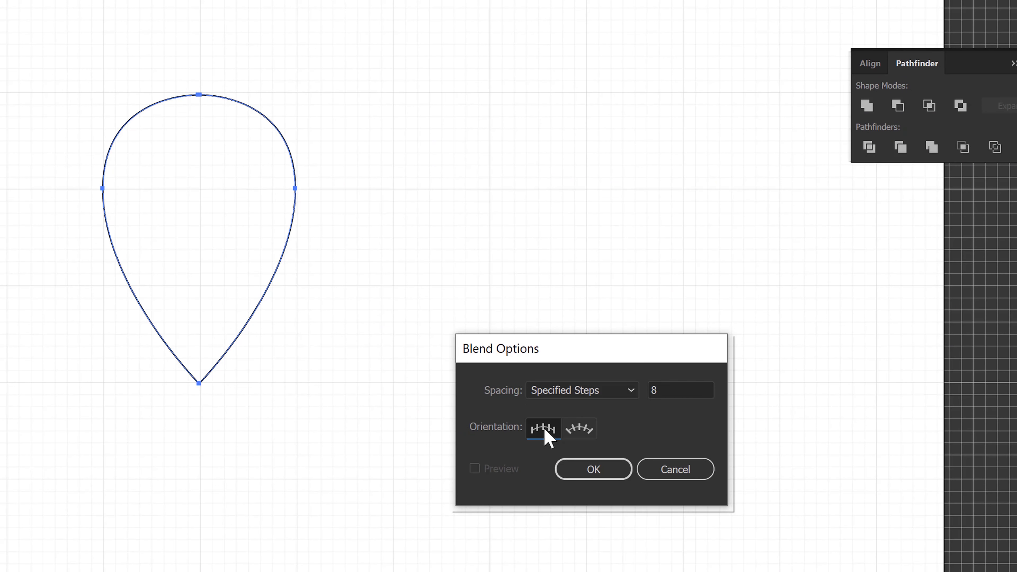
double_click(657, 390)
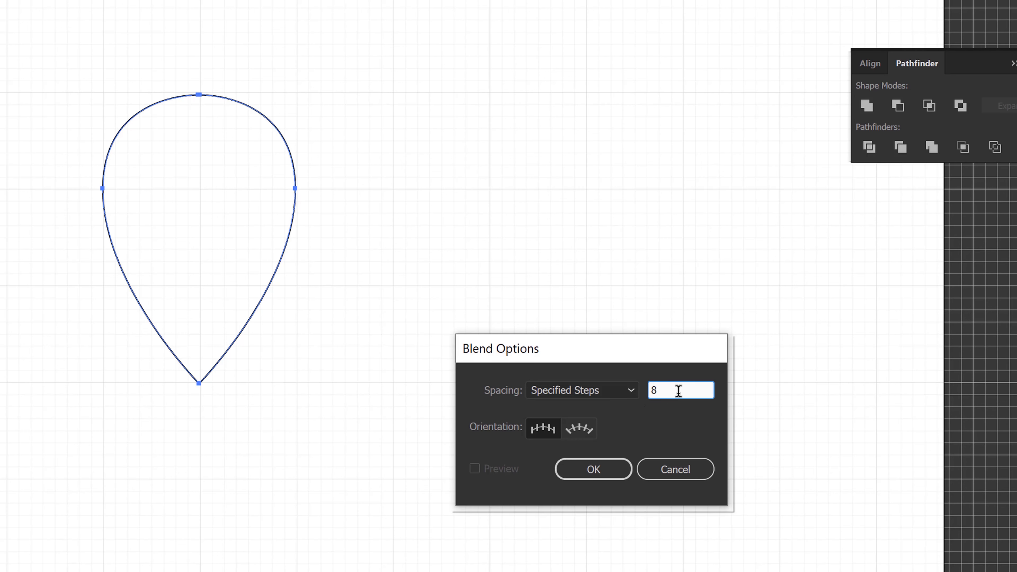
click(587, 472)
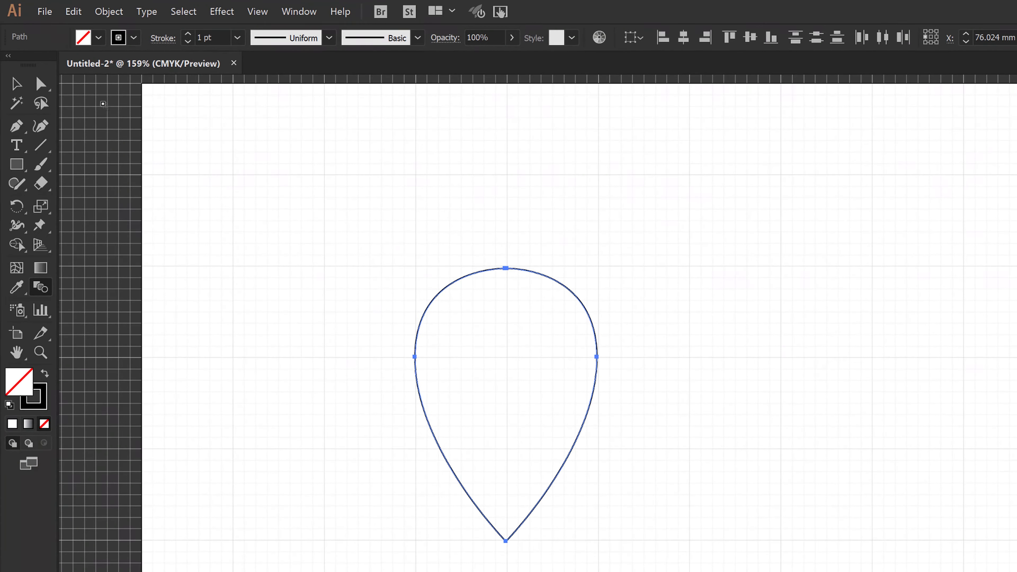
Make the blend, producing eight curved gore lines inside the teardrop, and select it
click(109, 16)
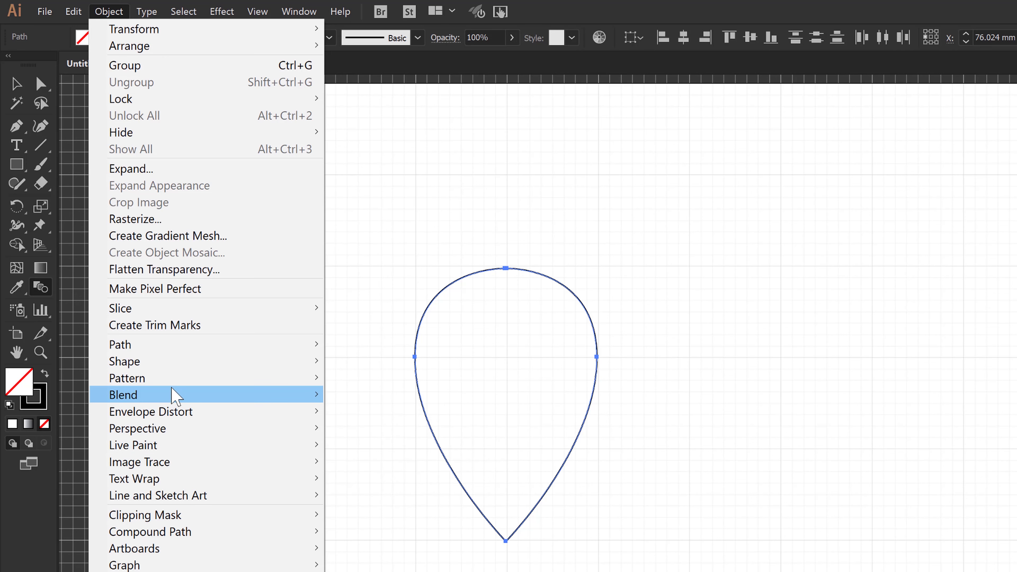
mouse_move(123, 395)
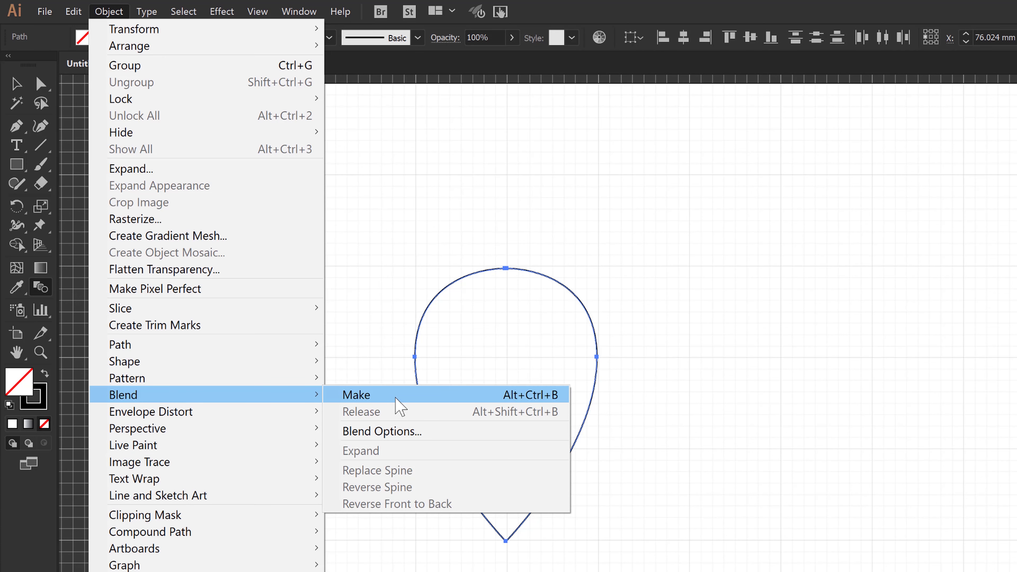
click(460, 396)
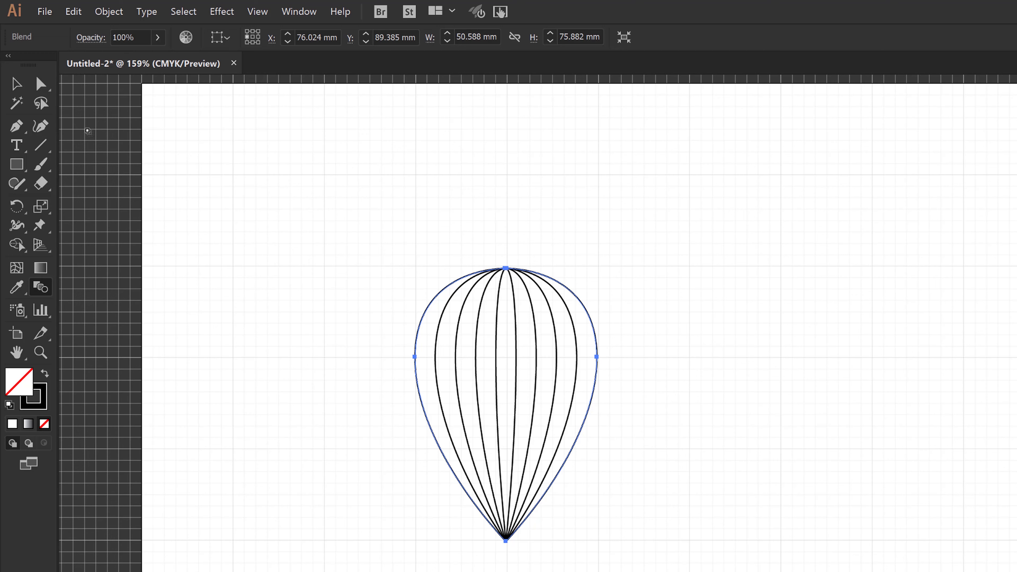
click(17, 85)
drag(299, 200, 708, 569)
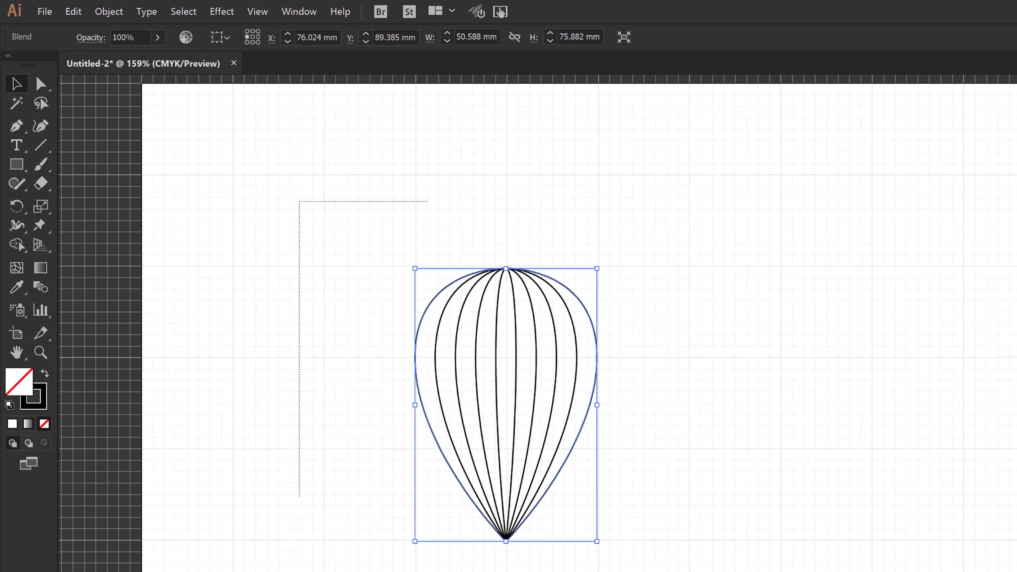
Expand the blend into separate ordinary stroked paths
click(109, 11)
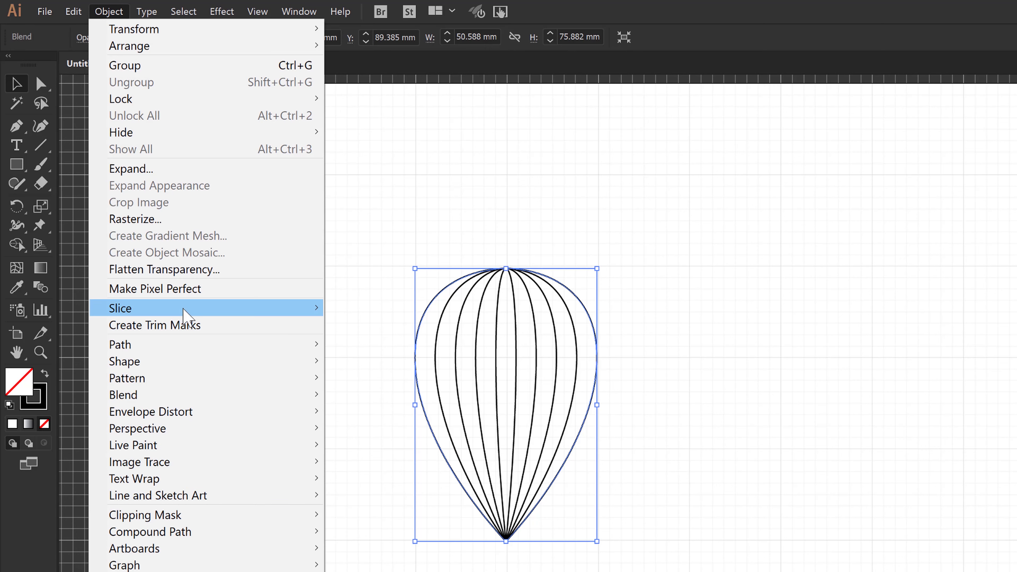
click(152, 173)
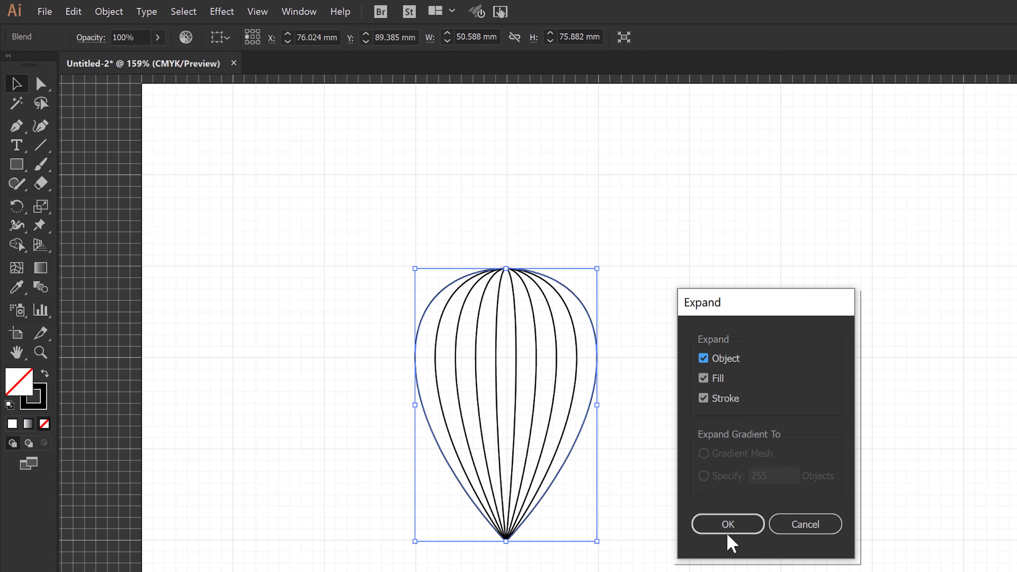
click(721, 525)
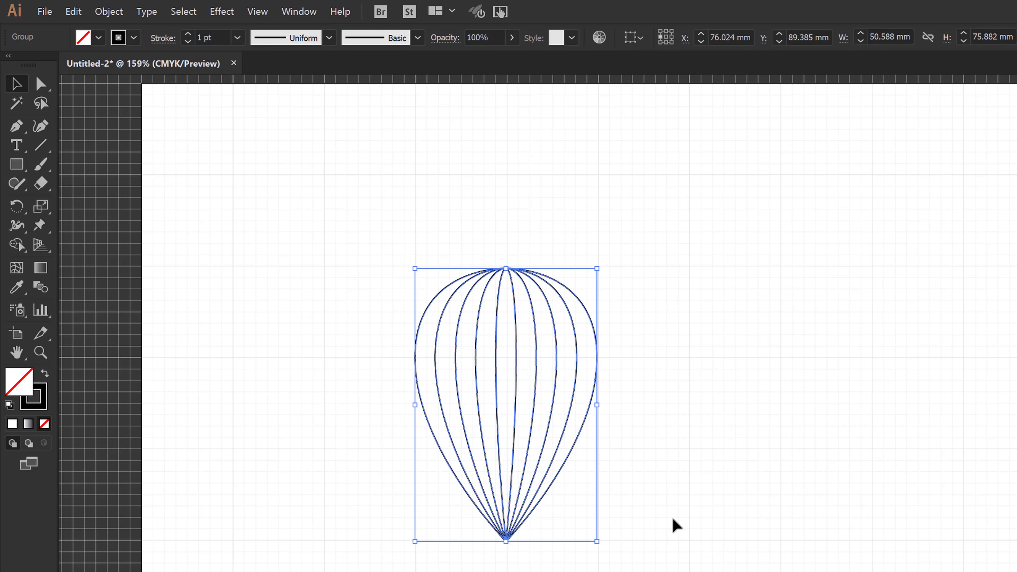
click(108, 11)
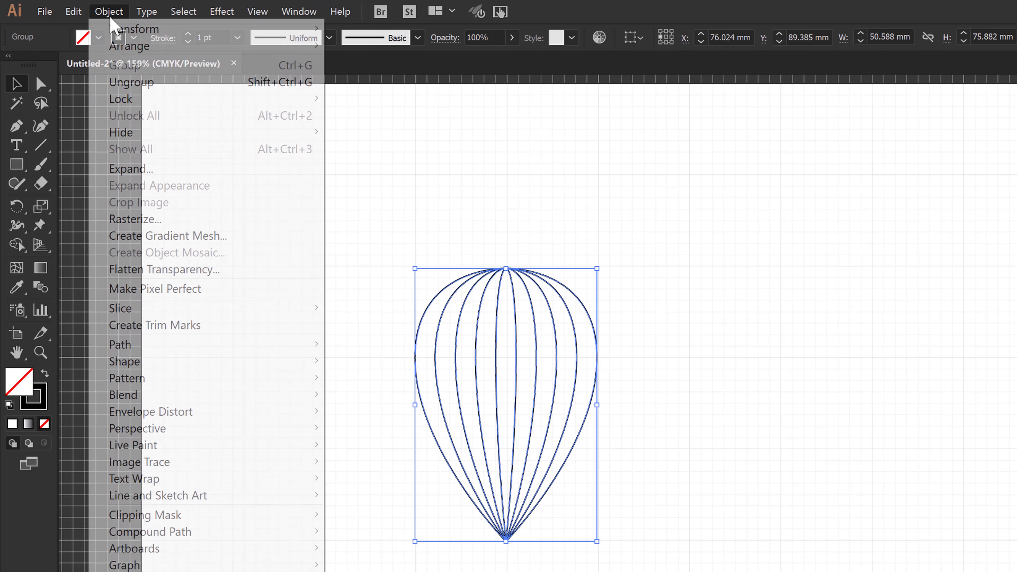
click(139, 83)
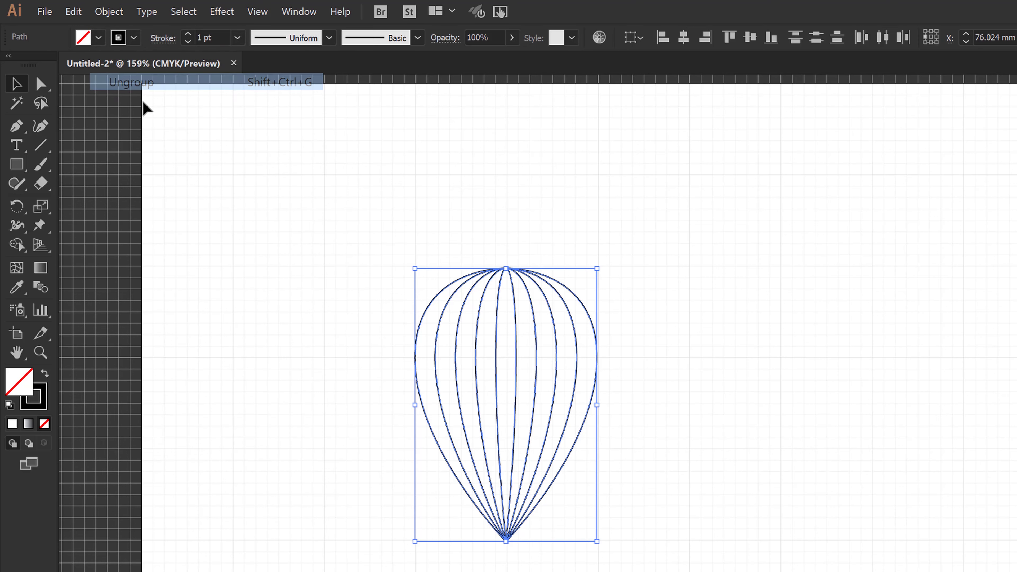
click(624, 398)
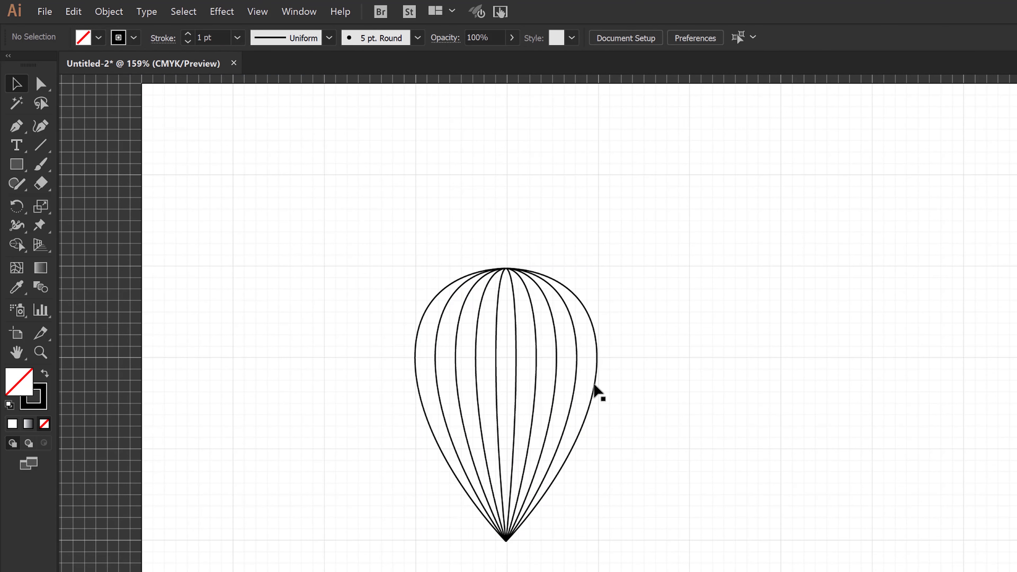
drag(735, 402, 836, 418)
drag(575, 397, 658, 410)
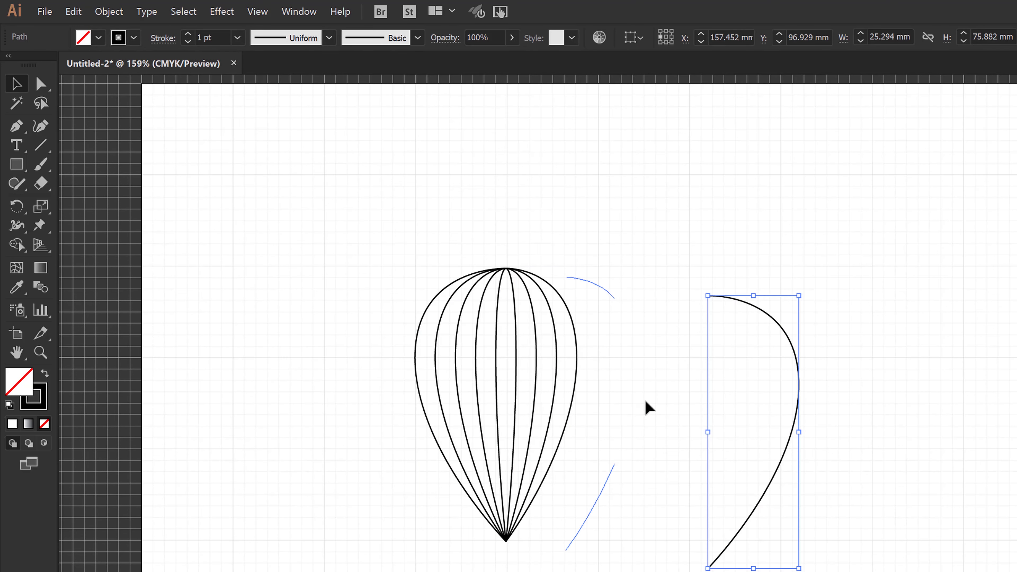
key(ctrl+z)
key(ctrl+z)
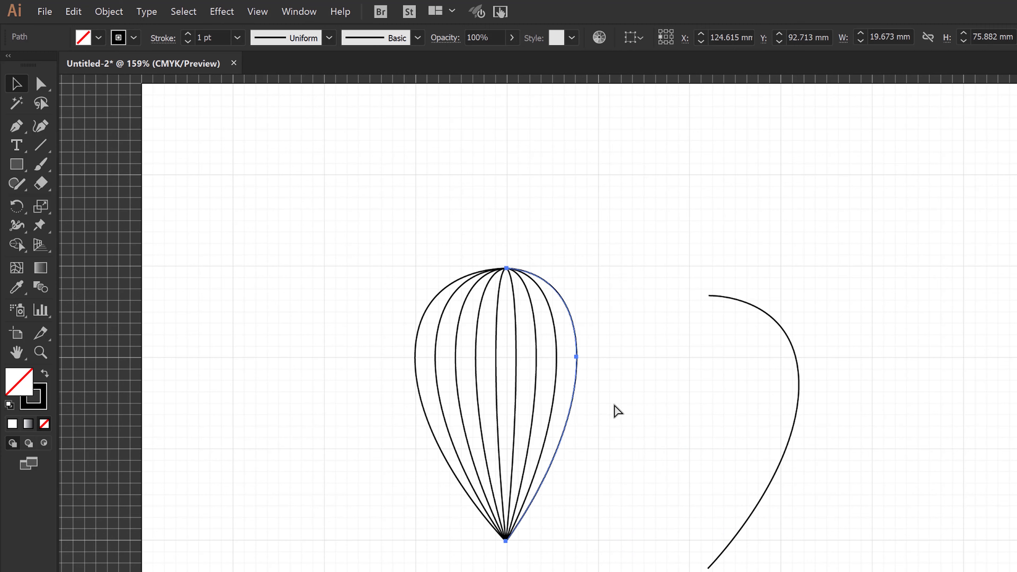
key(ctrl+z)
click(508, 390)
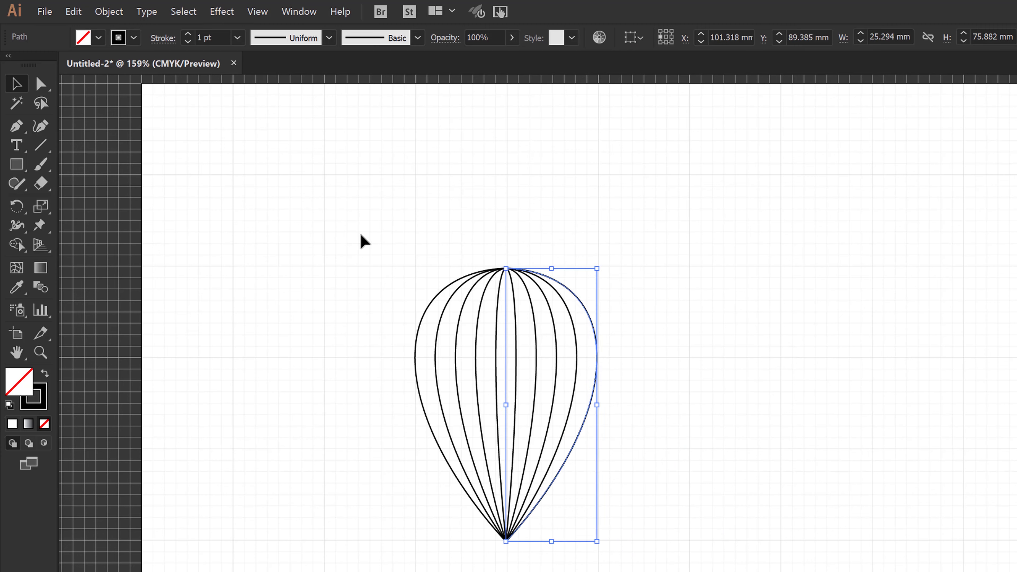
drag(361, 235, 685, 569)
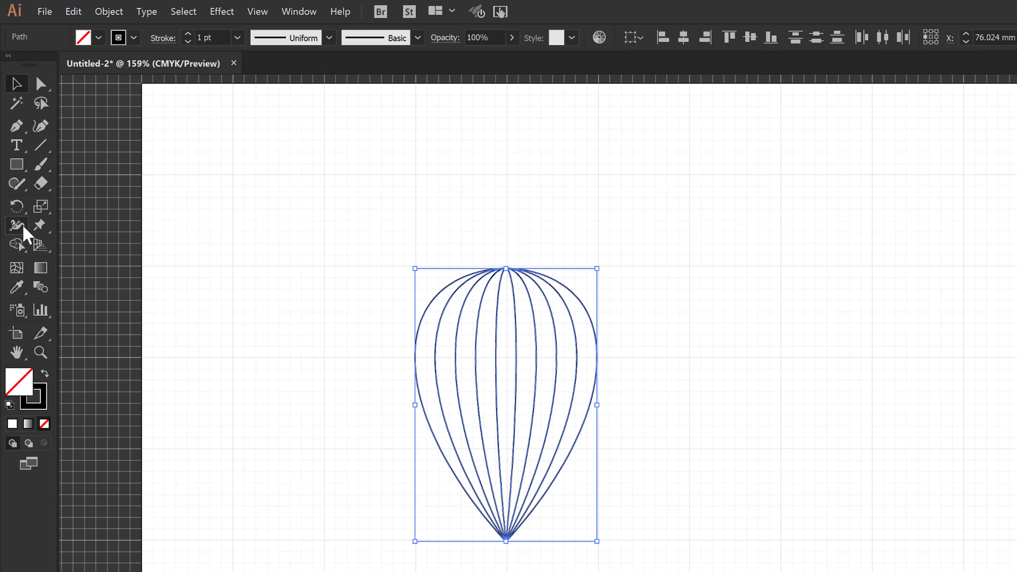
Switch to the Live Paint Bucket and turn the balloon lines into a live paint group
click(18, 227)
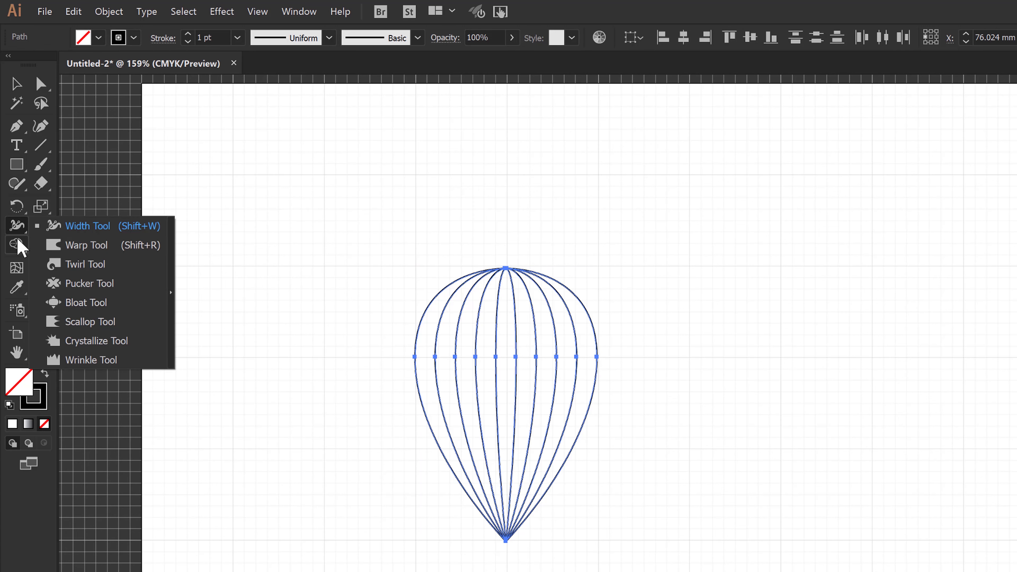
click(17, 240)
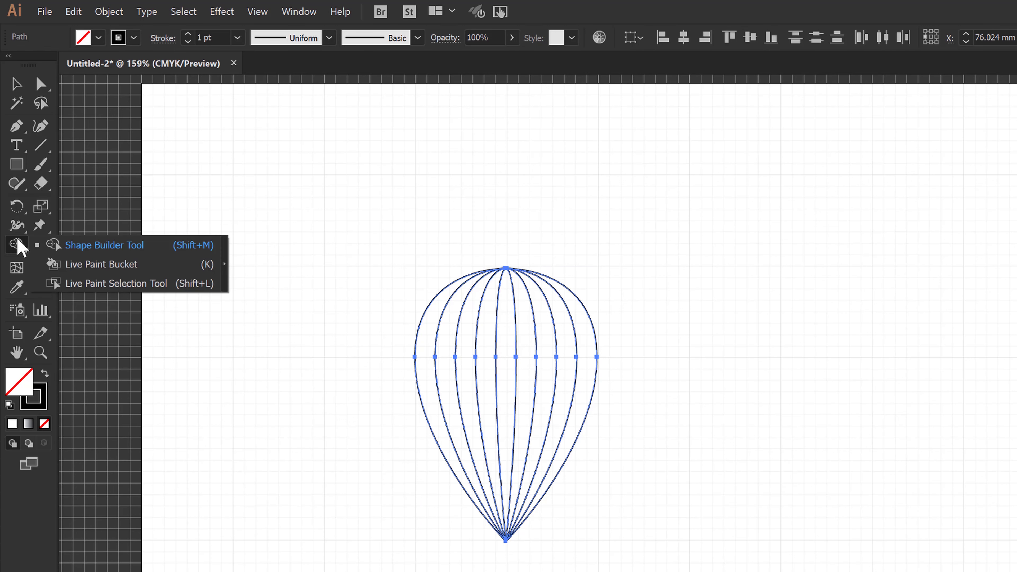
click(105, 265)
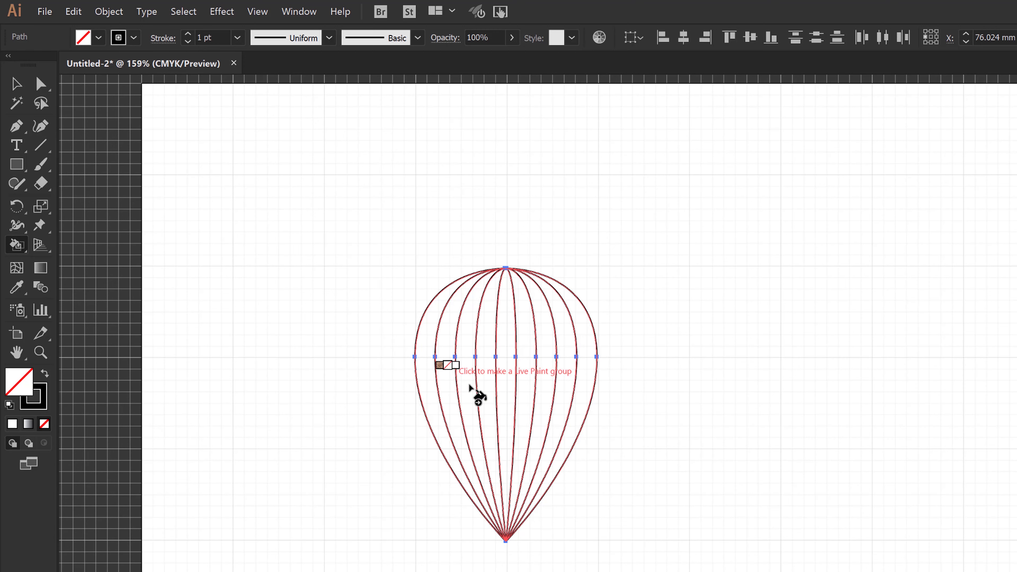
click(502, 394)
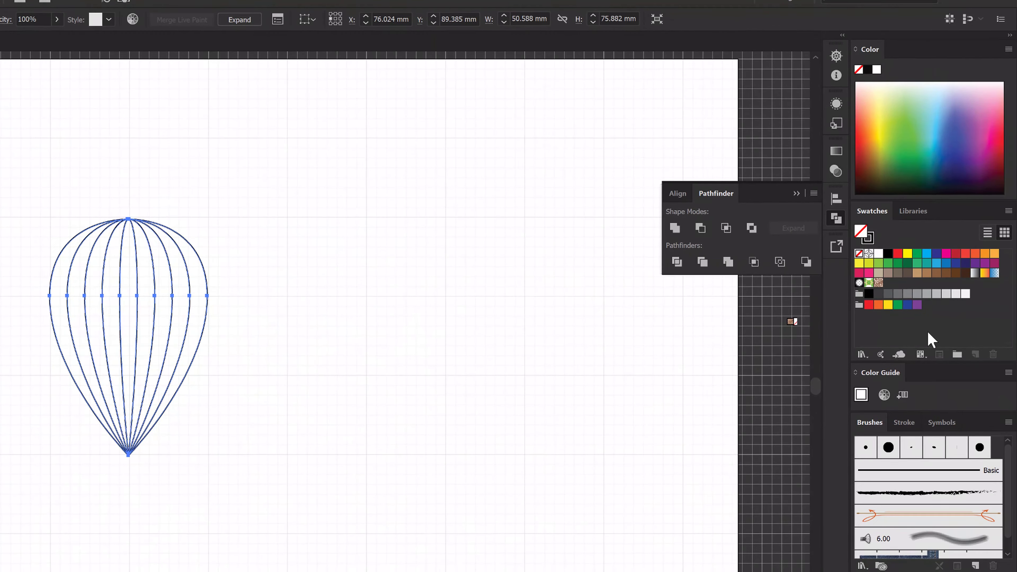
Paint six strips left to right: cyan, yellow, green, orange, light green, red
click(926, 253)
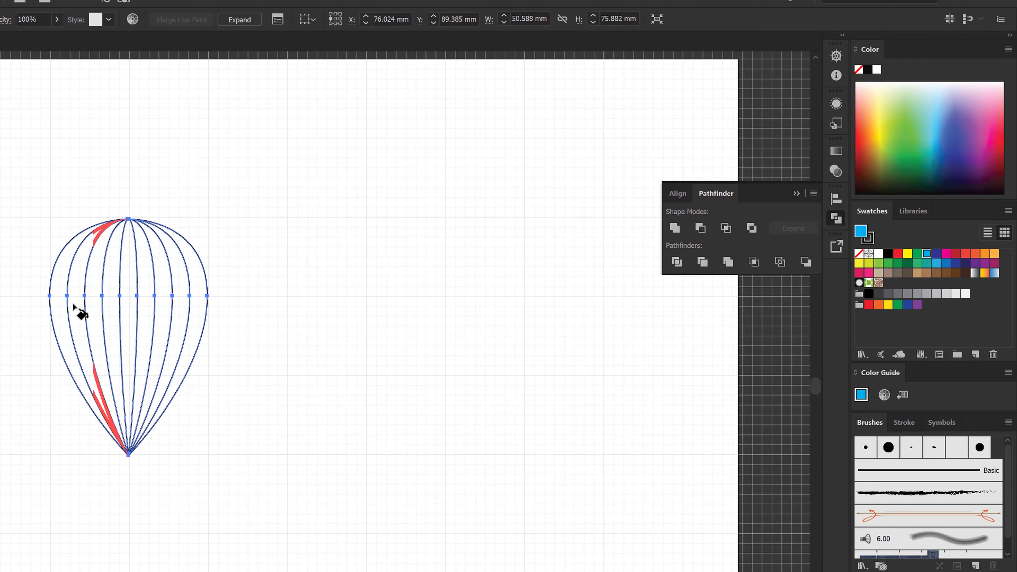
click(56, 304)
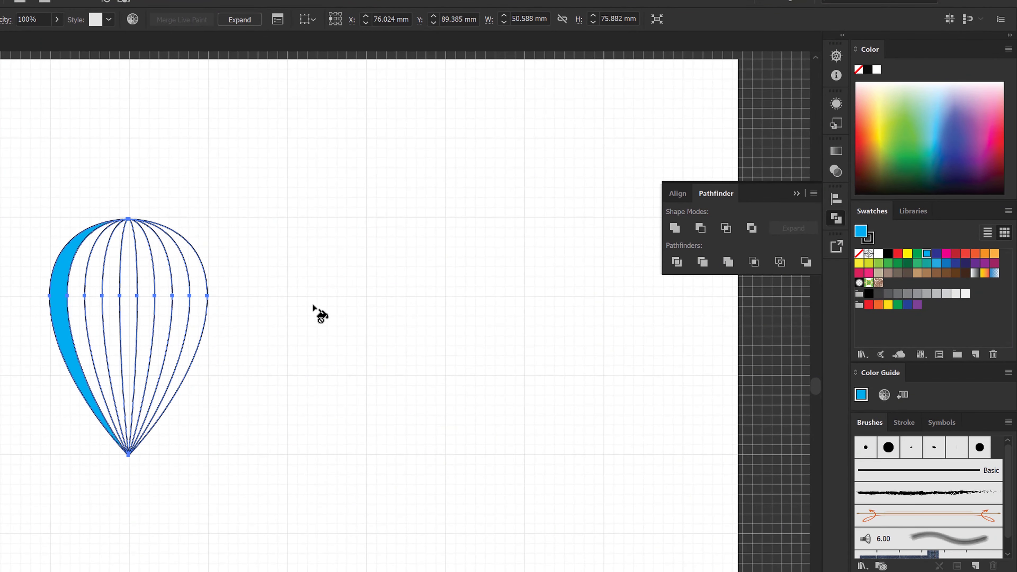
click(907, 254)
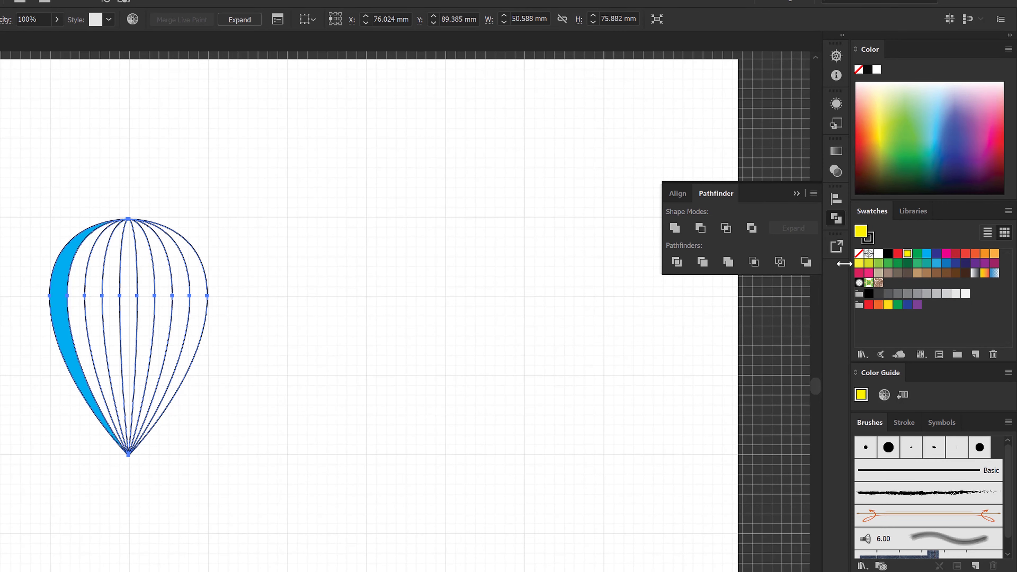
click(81, 327)
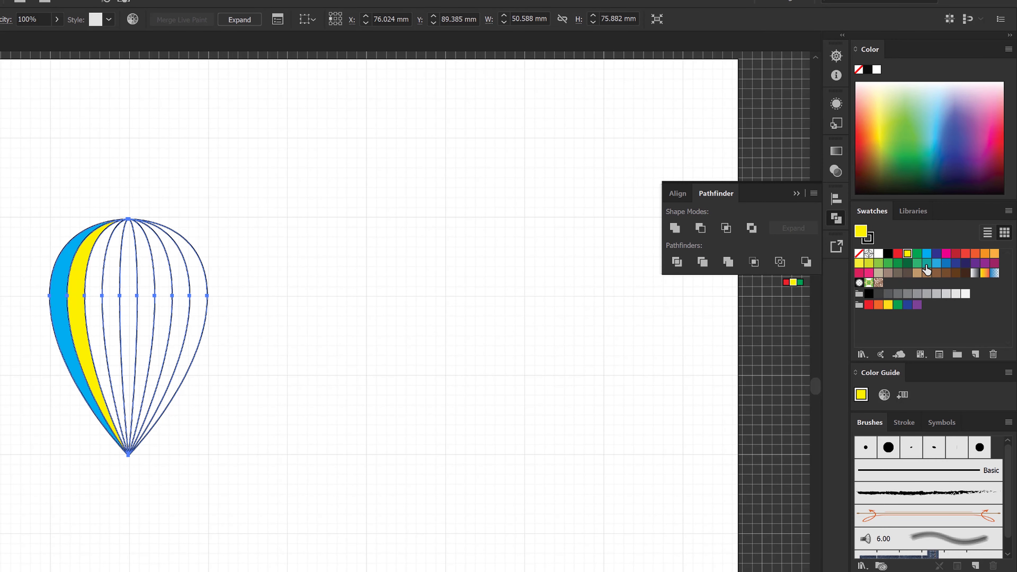
click(917, 254)
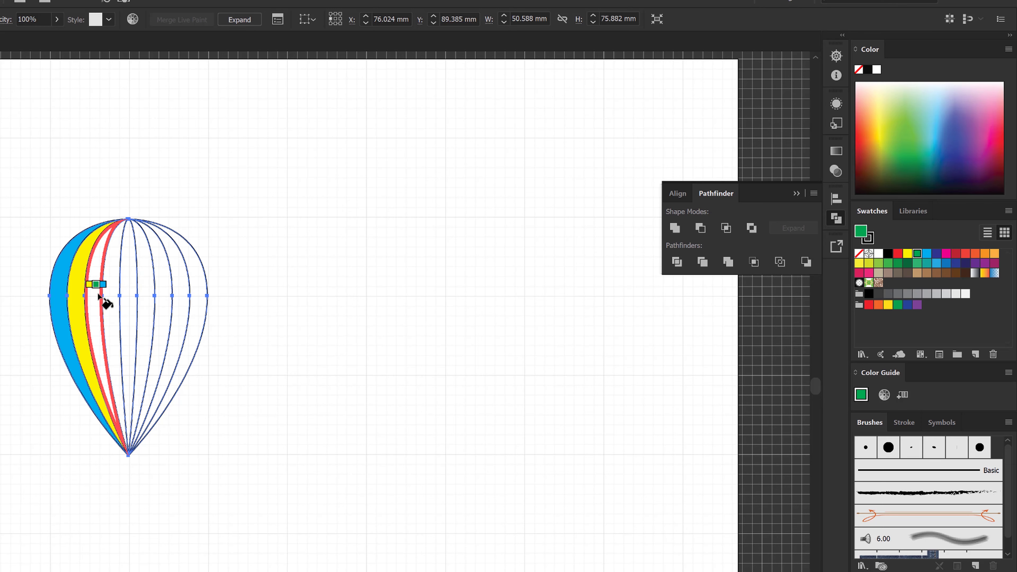
click(101, 300)
click(995, 253)
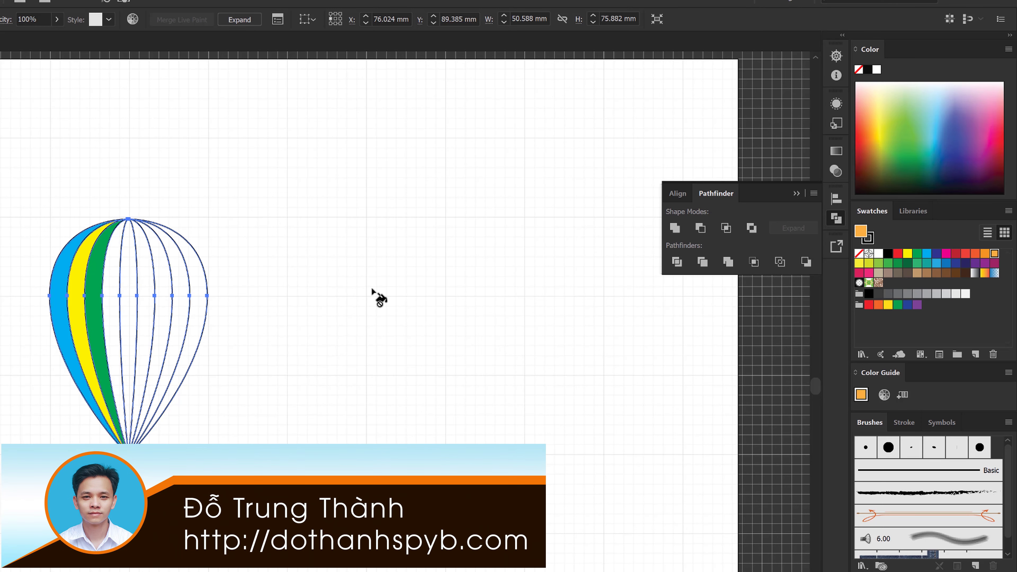
click(115, 294)
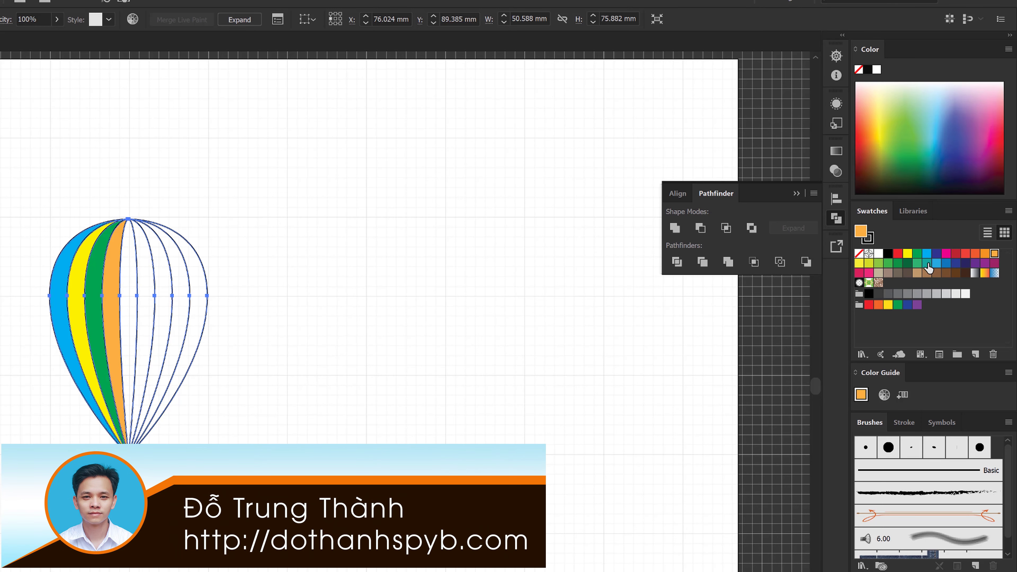
click(878, 264)
click(127, 343)
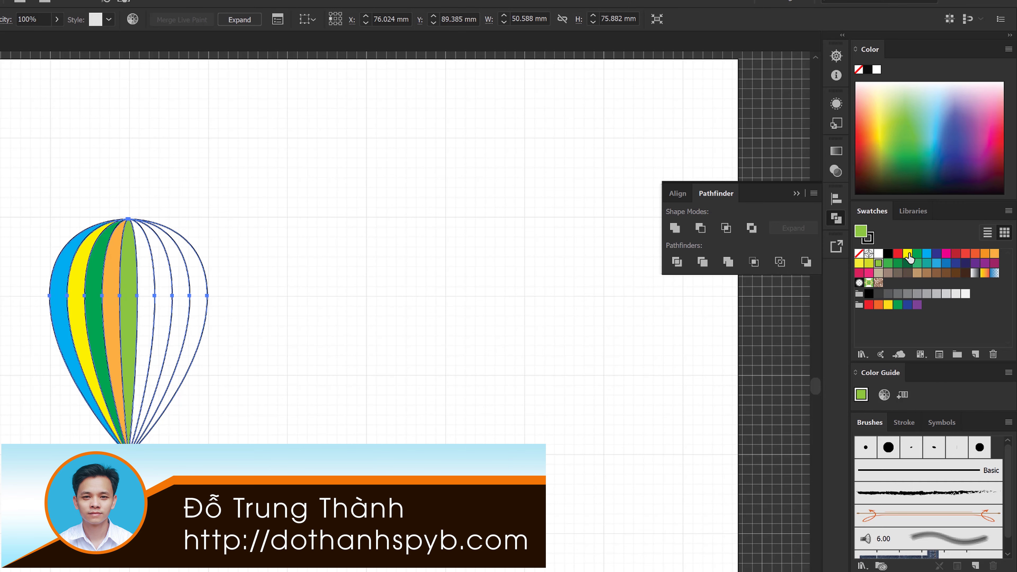
click(898, 254)
click(145, 333)
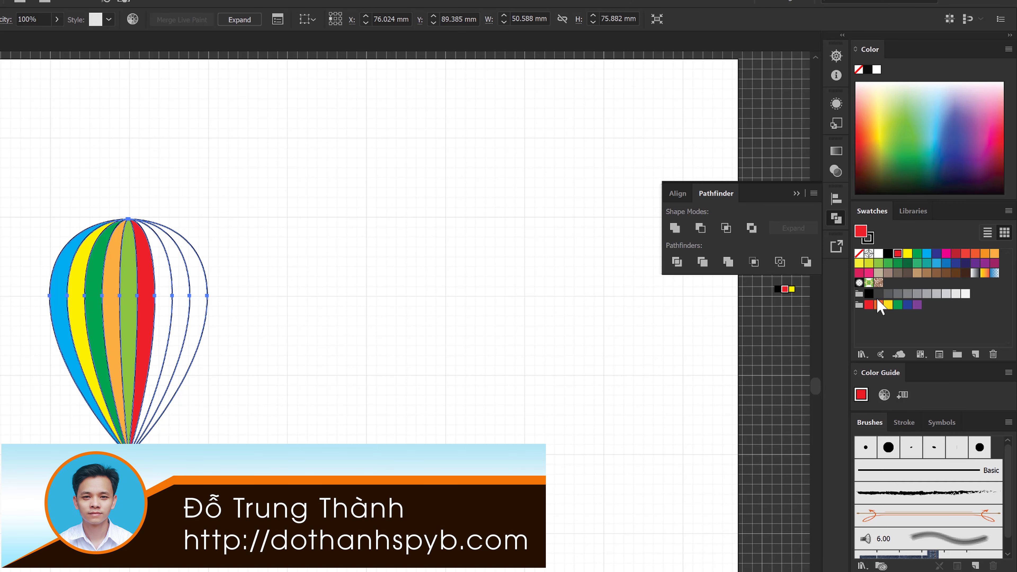
Paint the remaining white strips green, blue and orange-red, then deselect
click(897, 305)
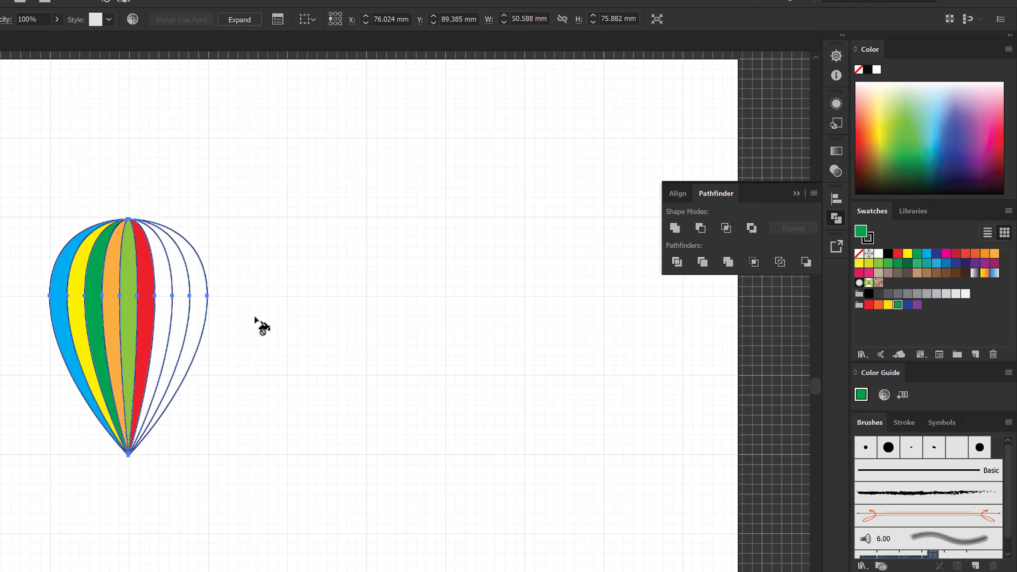
click(162, 320)
click(927, 254)
click(181, 320)
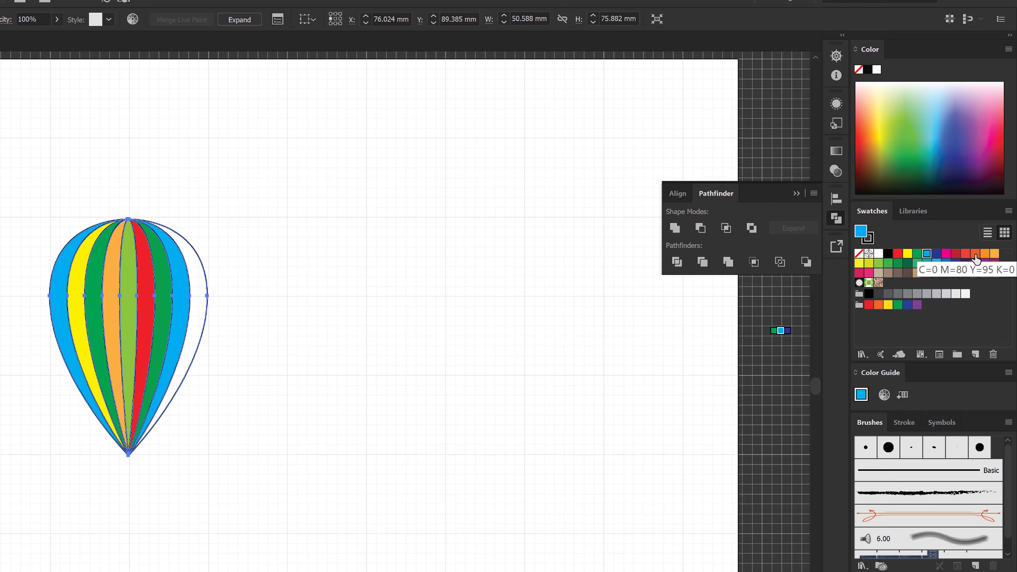
click(975, 253)
click(199, 315)
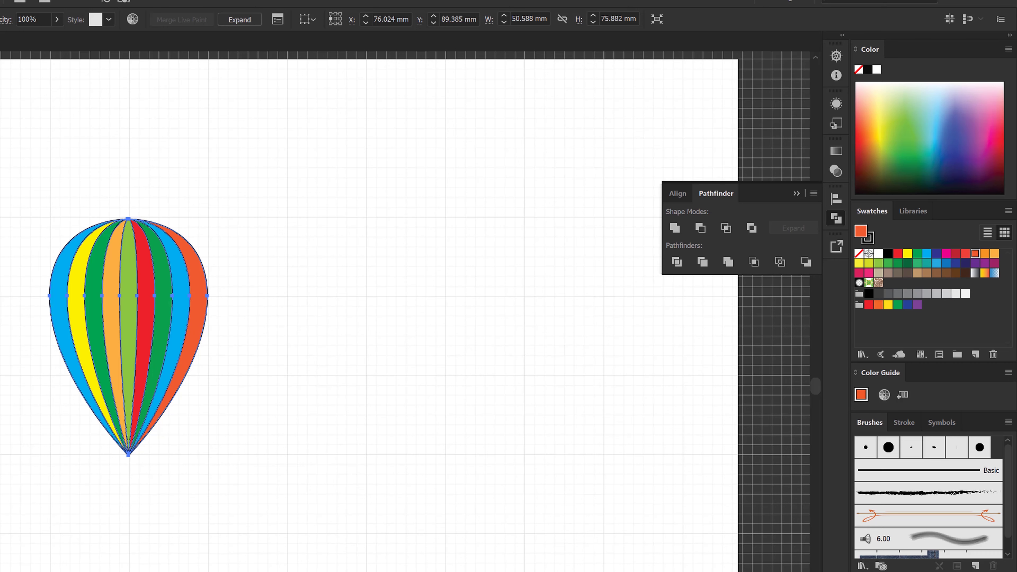
key(v)
key(ctrl+shift+a)
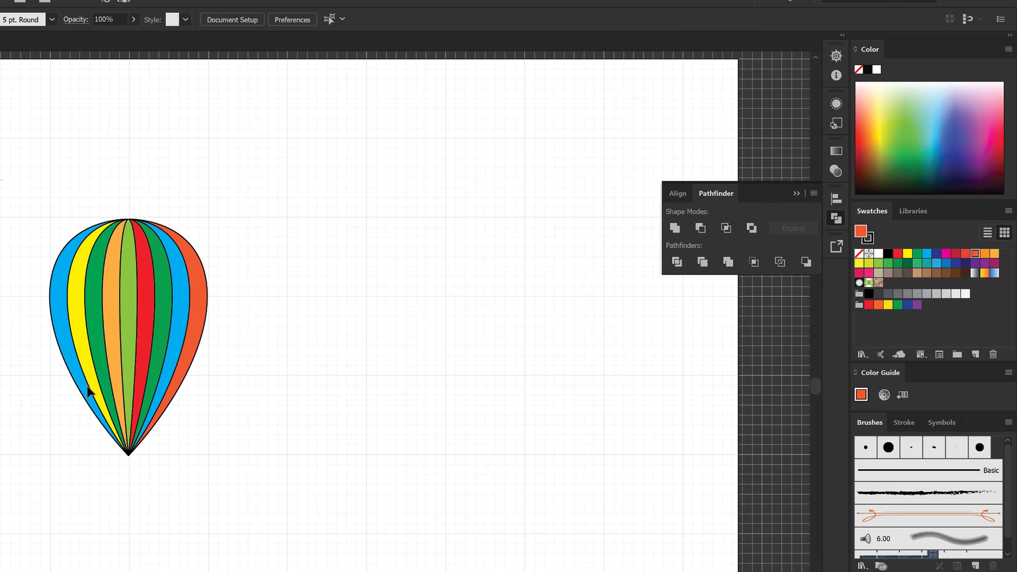
Set the balloon's stroke to None to remove its black outlines
drag(2, 180, 306, 528)
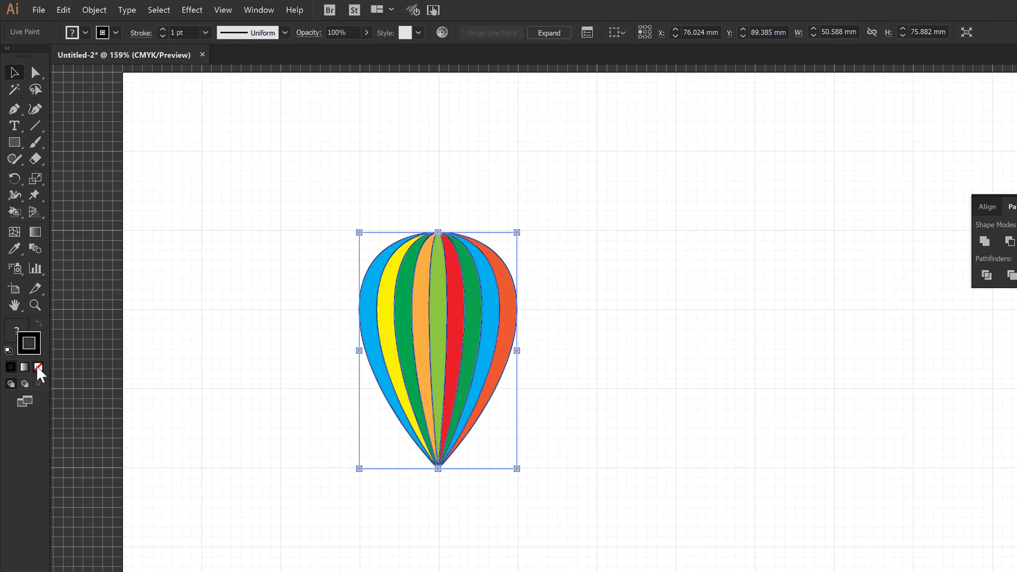
click(39, 367)
click(207, 383)
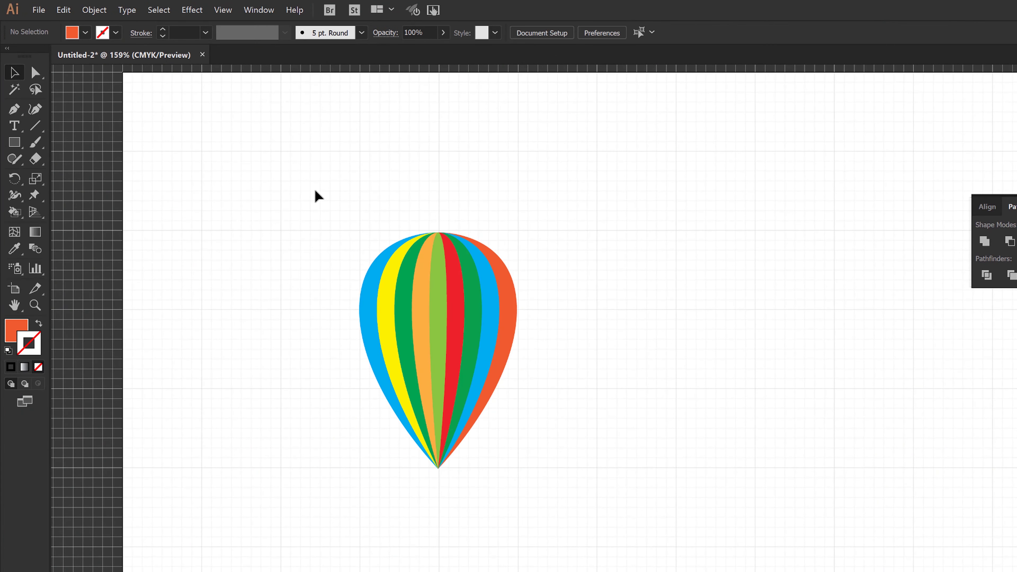
Enlarge the balloon to about 116 × 174 mm and move it left
drag(315, 191, 587, 559)
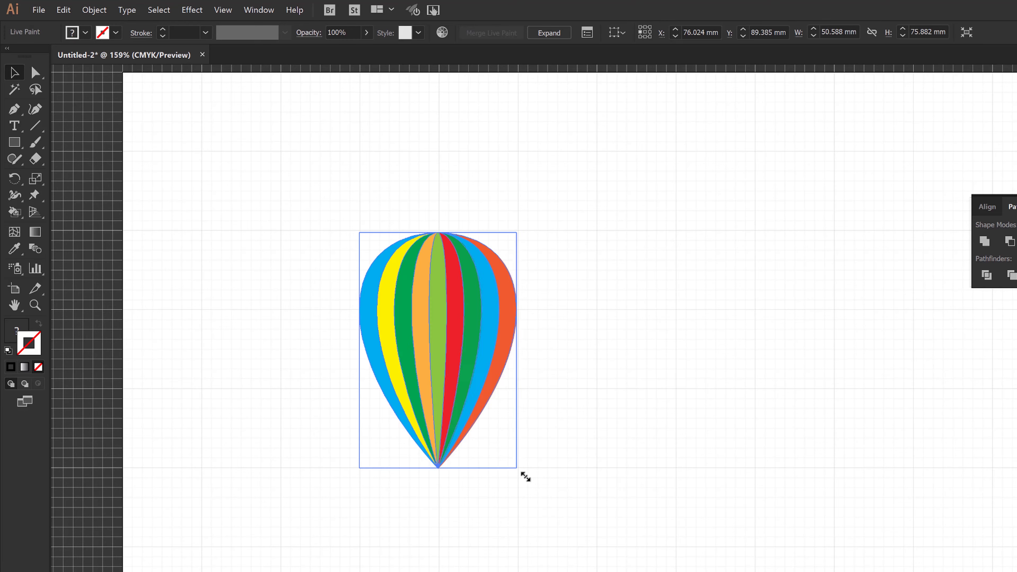
drag(518, 468, 606, 537)
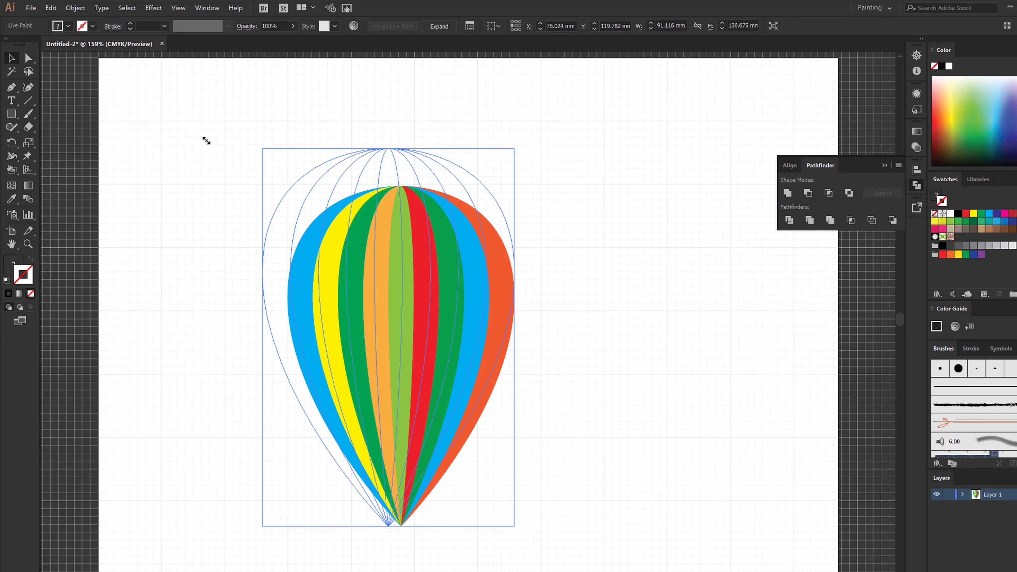
drag(287, 187, 129, 93)
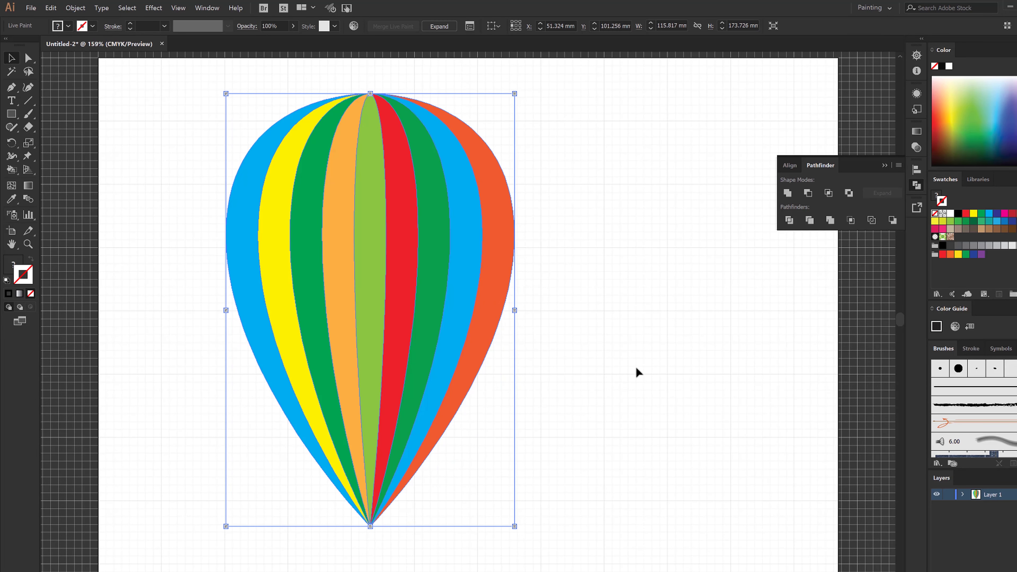
click(622, 368)
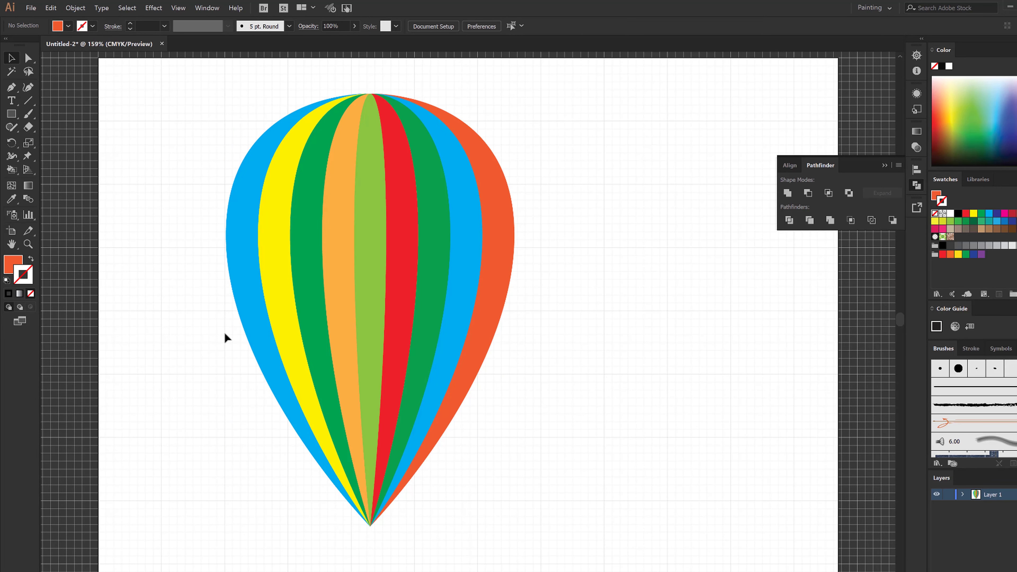
drag(158, 80, 535, 544)
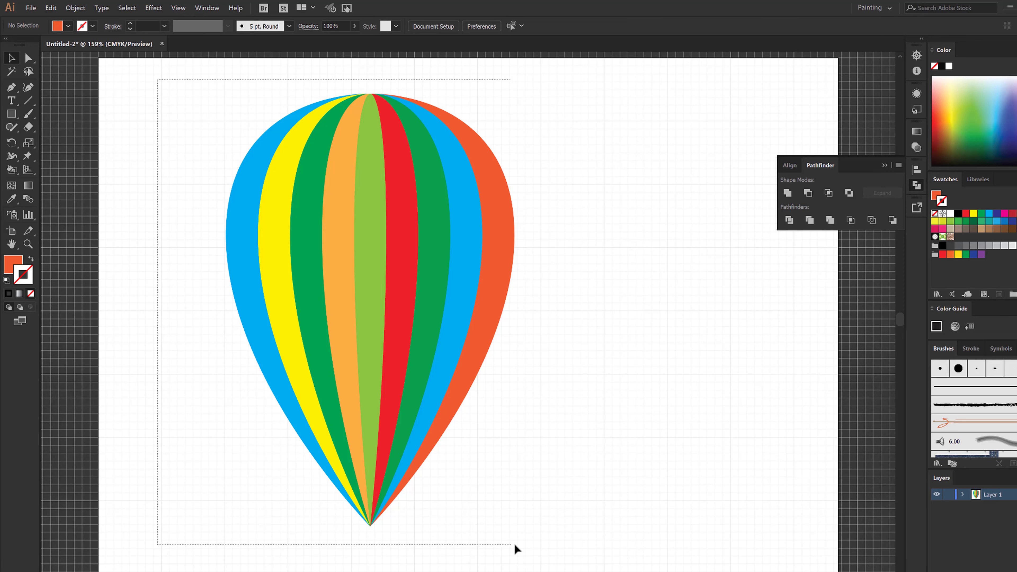
drag(465, 359, 365, 348)
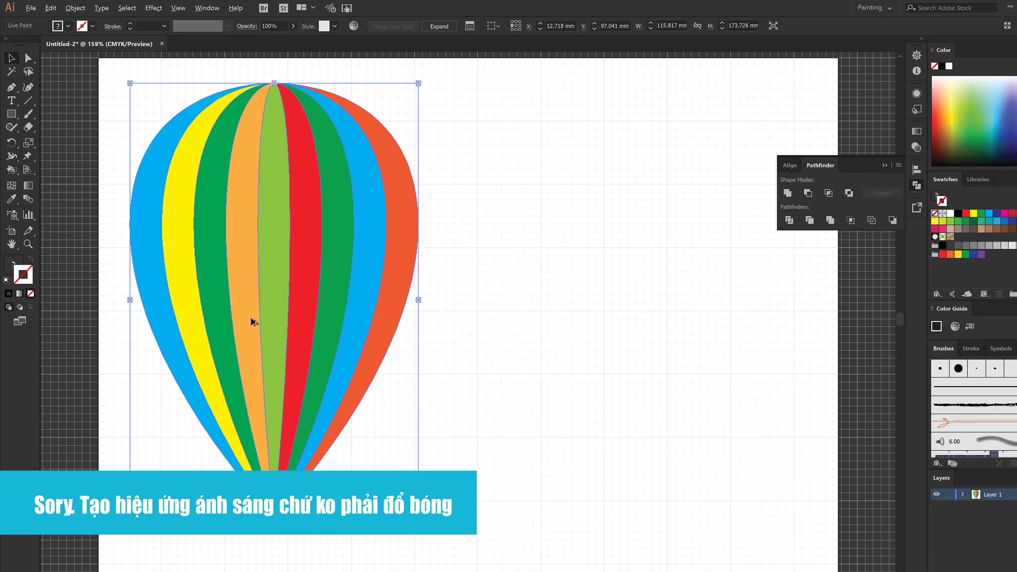
Alt-drag a balloon copy to the right and expand it with Object, Fill and Stroke
drag(251, 319, 583, 318)
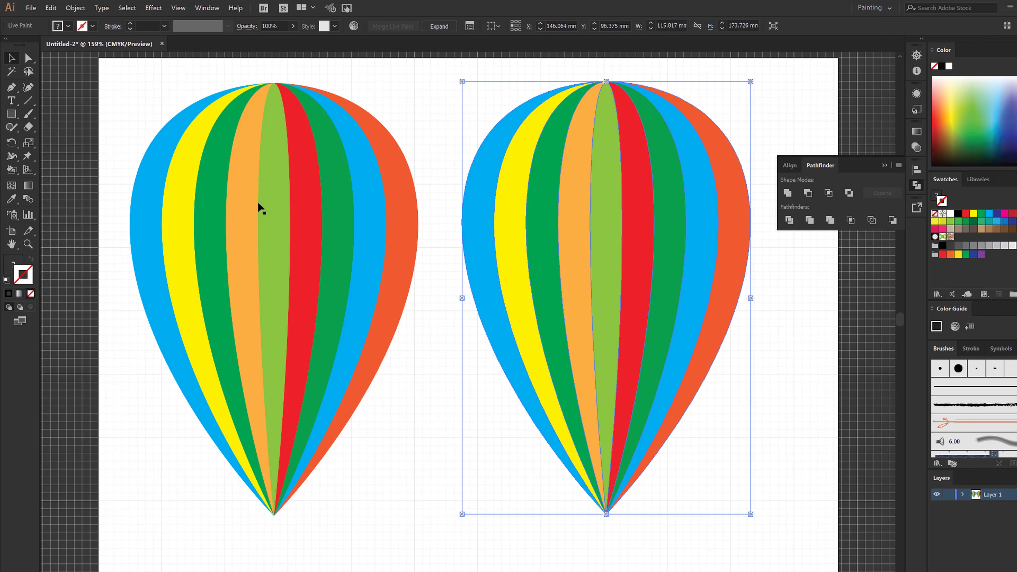
click(75, 8)
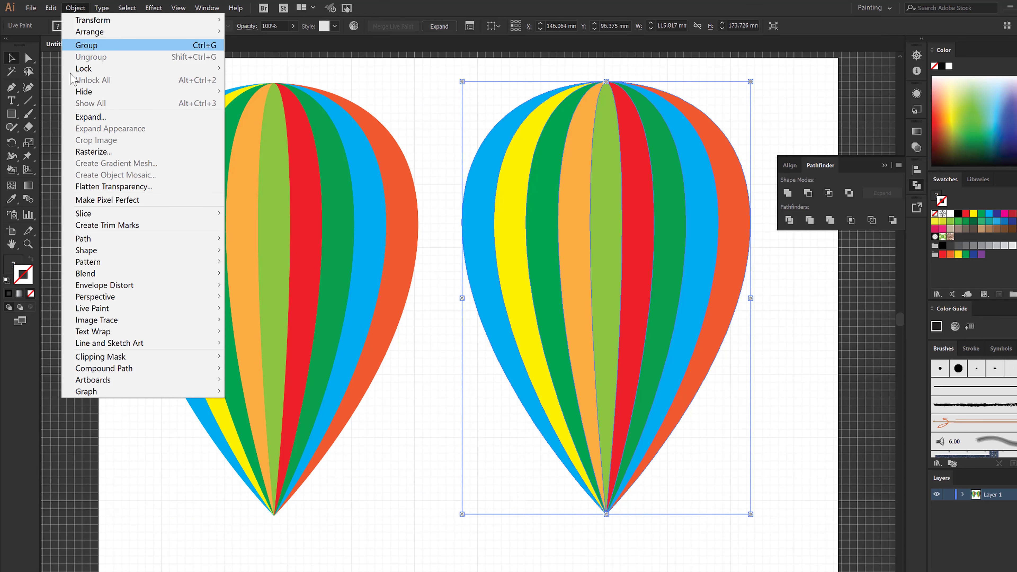
click(81, 117)
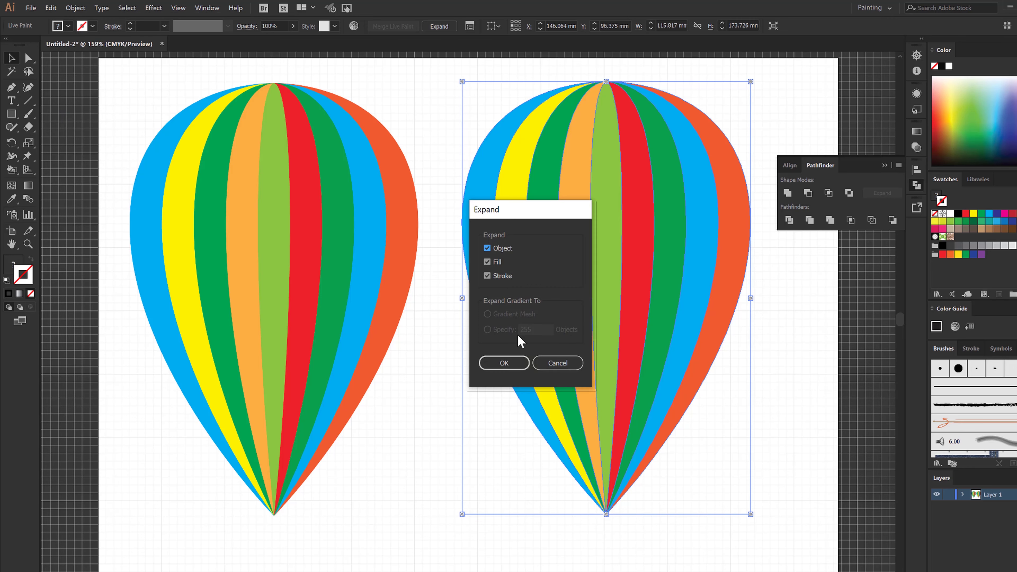
click(517, 361)
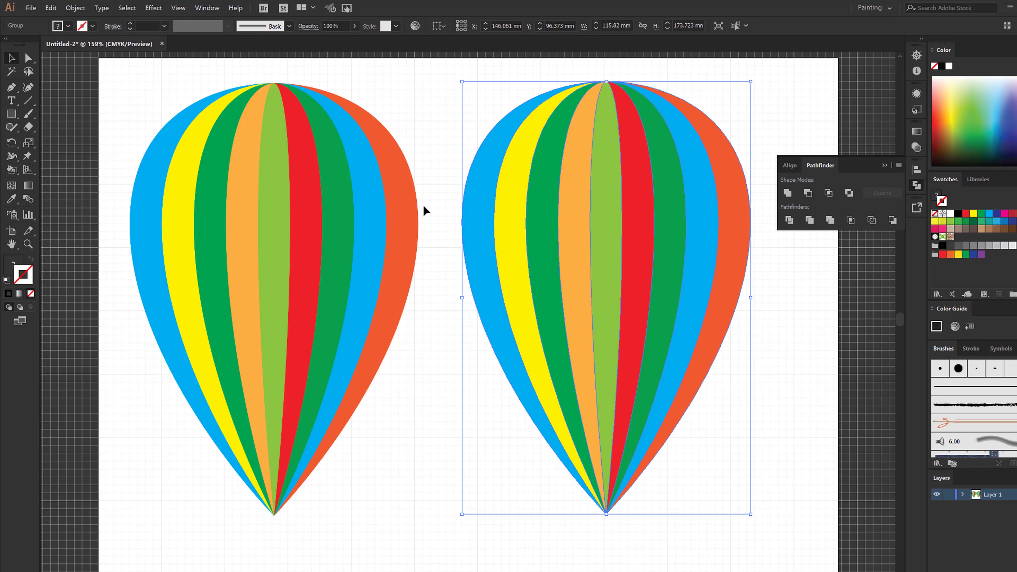
click(76, 9)
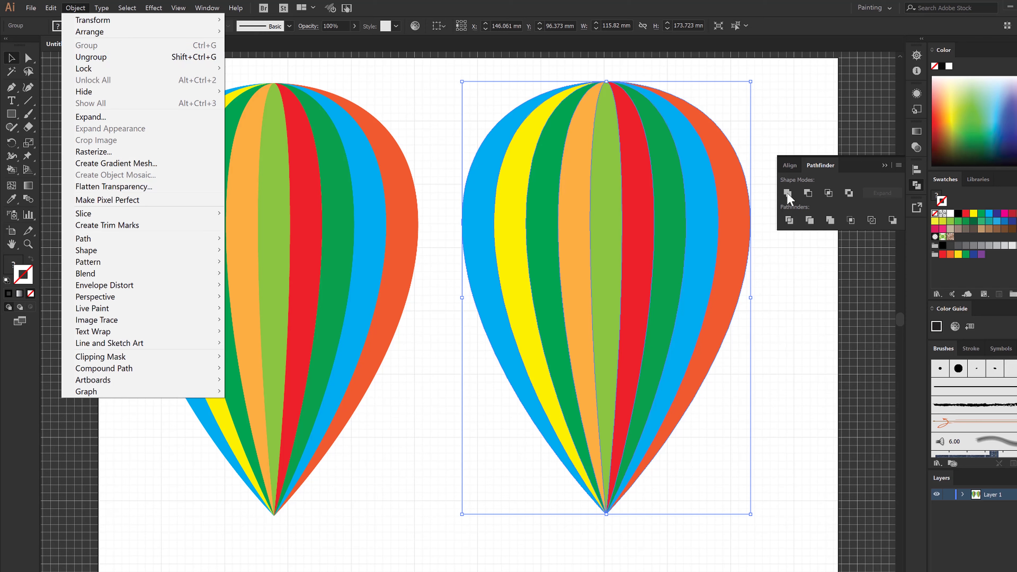
Unite the copy's strips with Pathfinder into one solid yellow teardrop
click(819, 165)
click(917, 170)
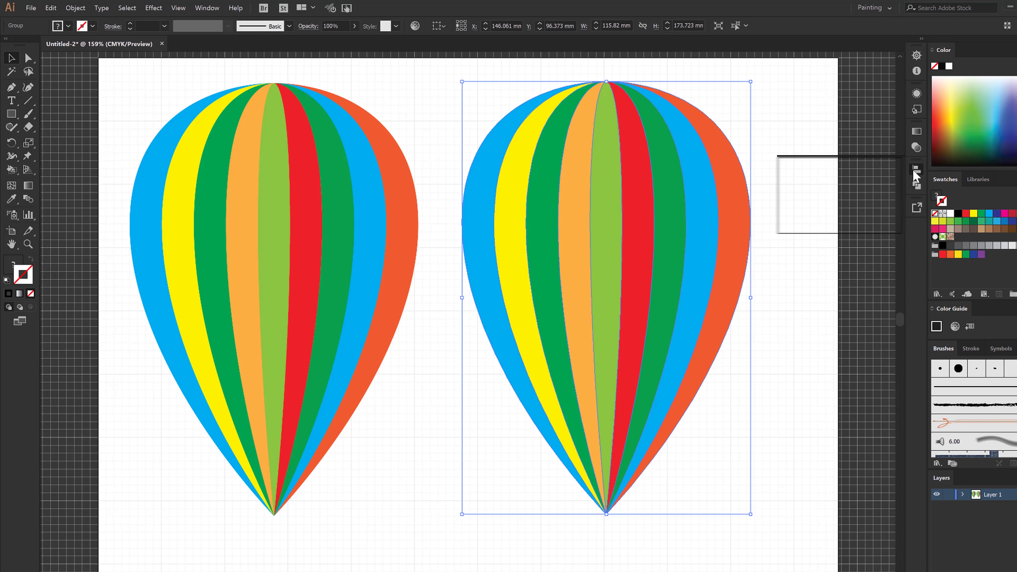
click(824, 165)
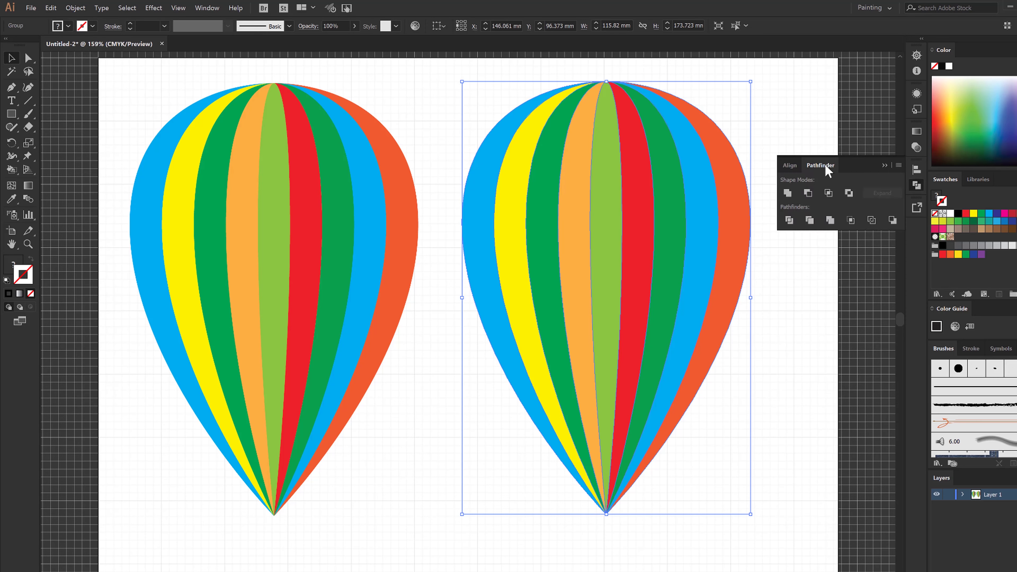
click(788, 194)
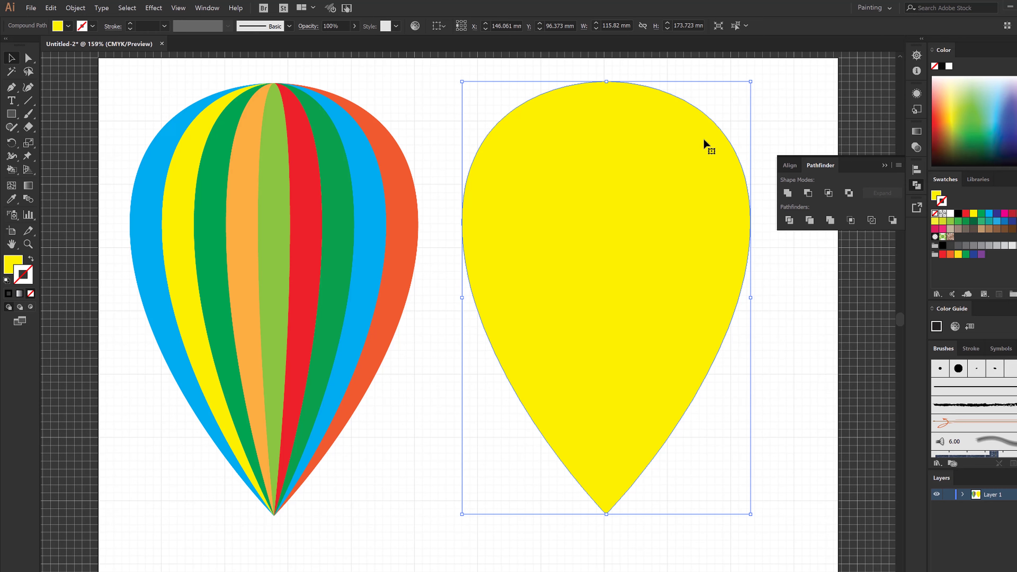
click(207, 7)
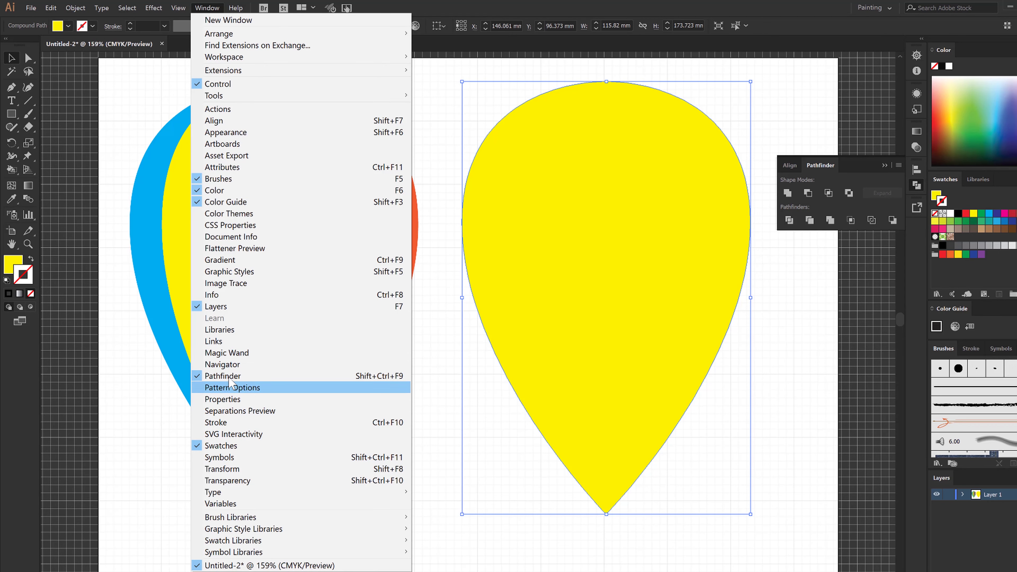
Give the teardrop a radial white-to-black gradient fill with no outline
click(226, 260)
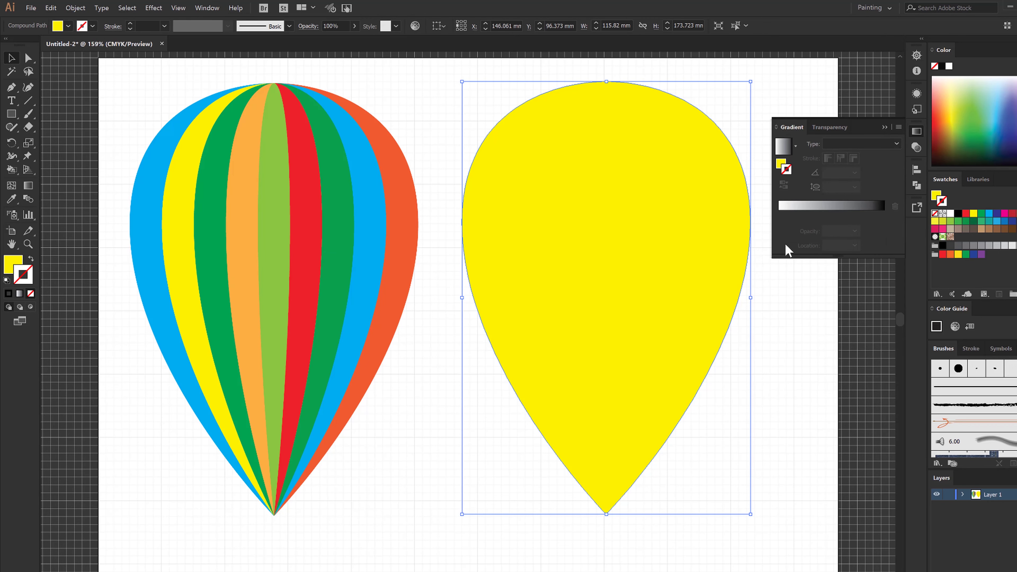
click(781, 148)
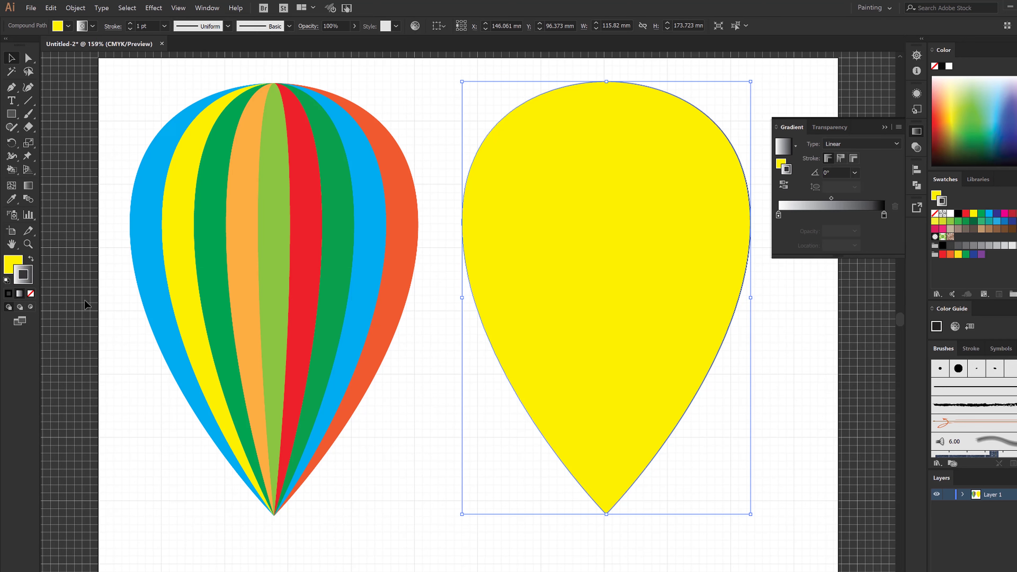
click(30, 294)
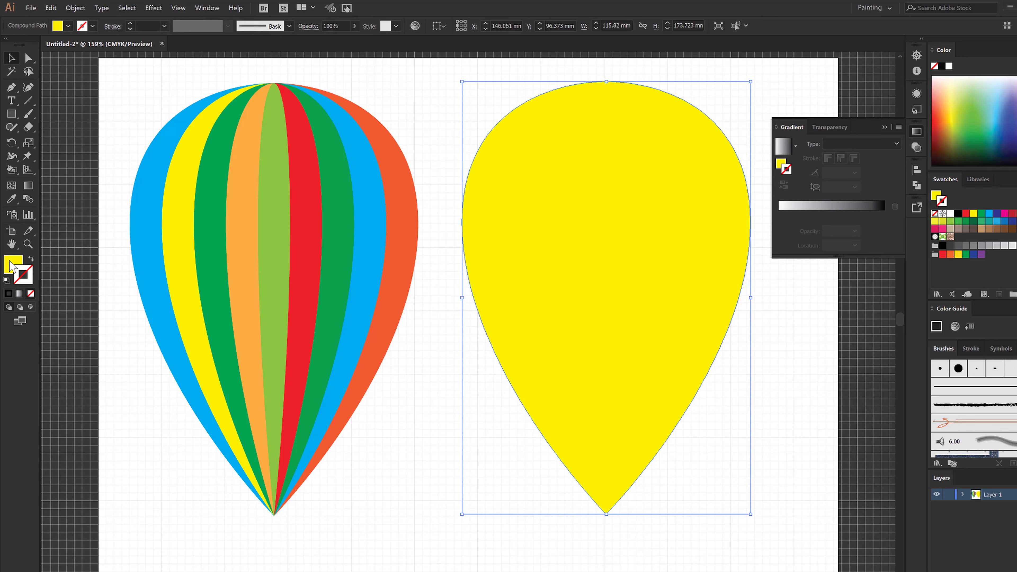
key(period)
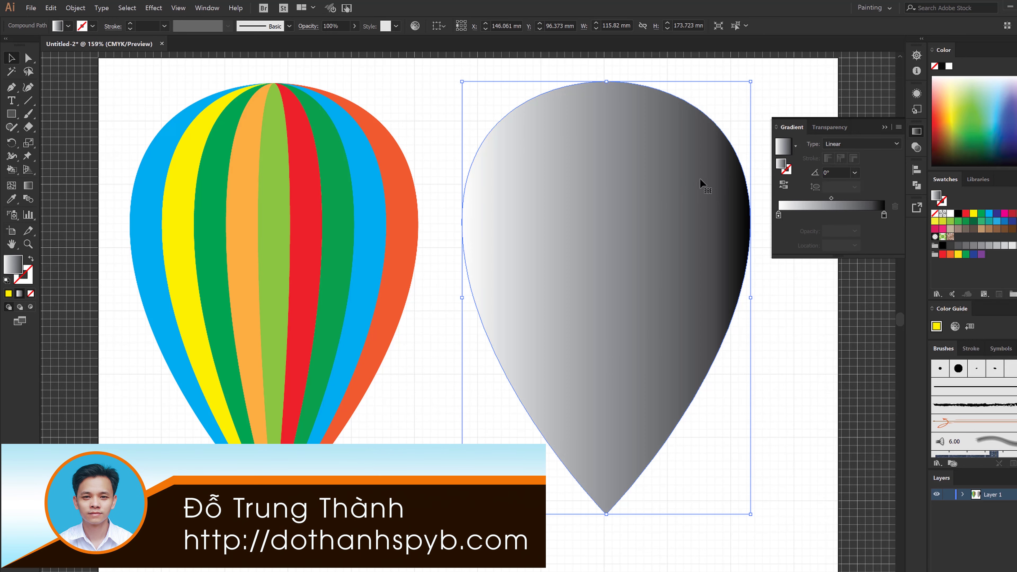
click(887, 144)
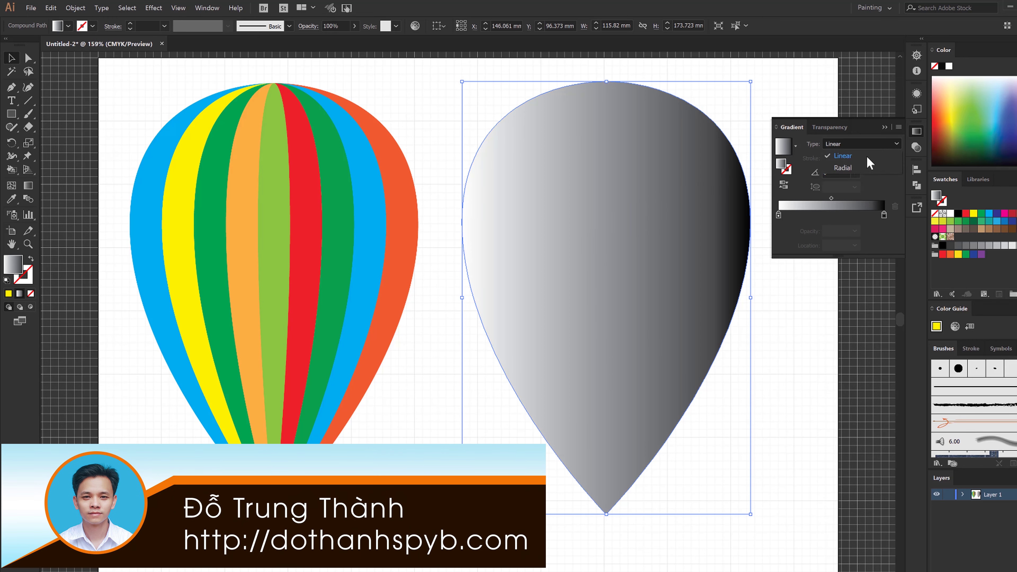
click(844, 164)
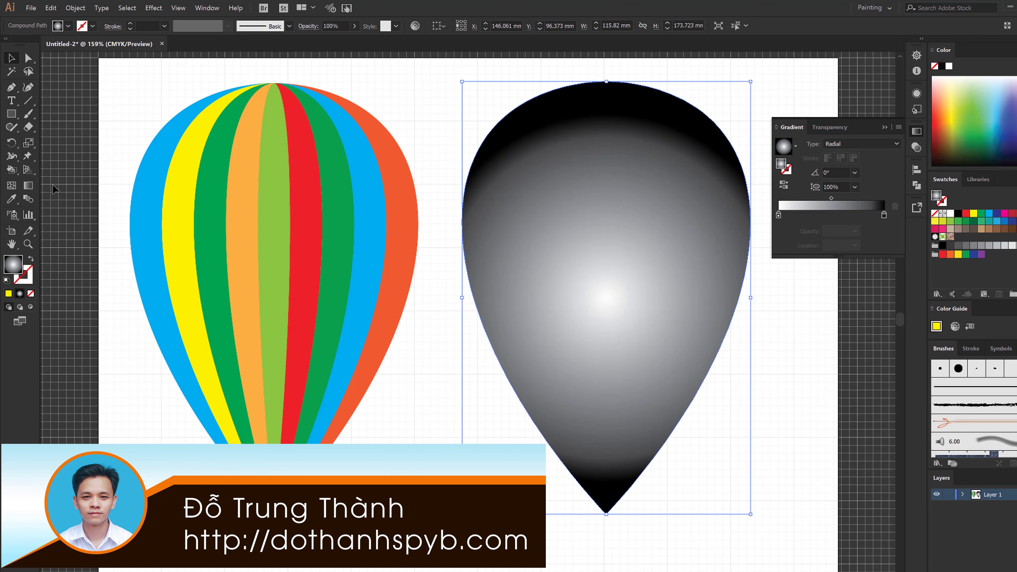
Angle the gradient from the upper left toward the bottom tip, at -61.7°
click(28, 185)
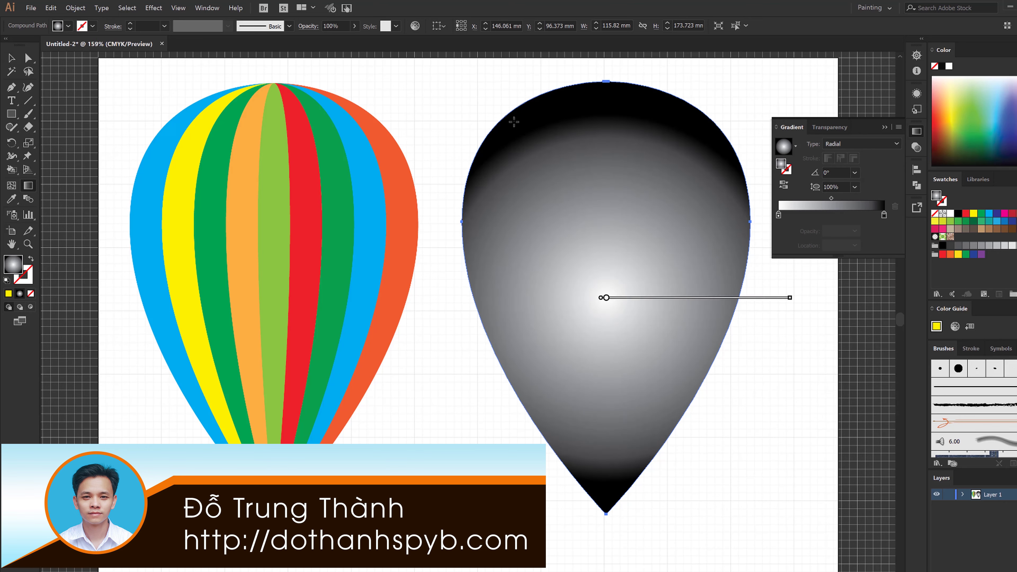
mouse_move(509, 114)
mouse_down()
mouse_move(540, 210)
mouse_move(697, 463)
mouse_up()
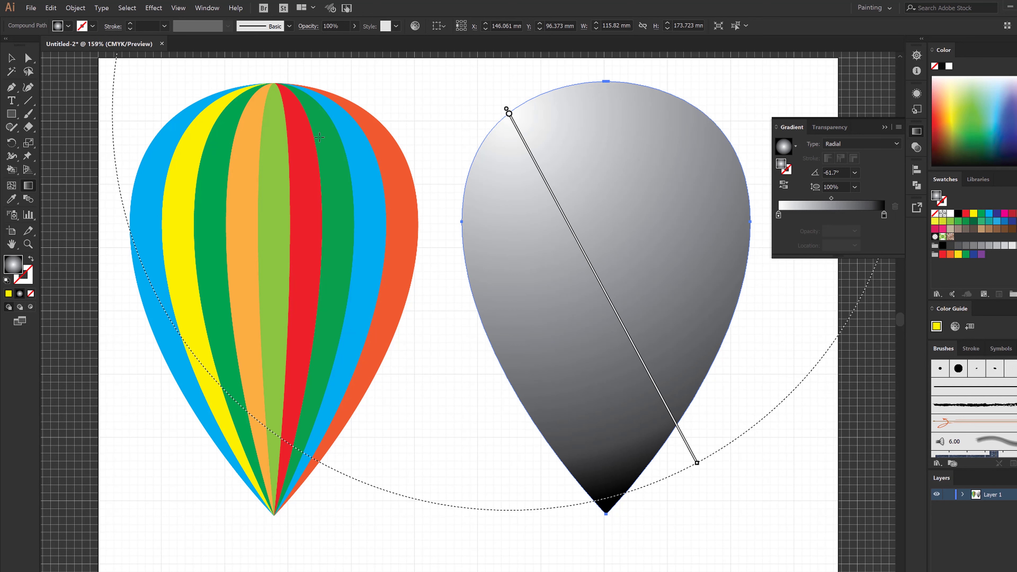
click(12, 59)
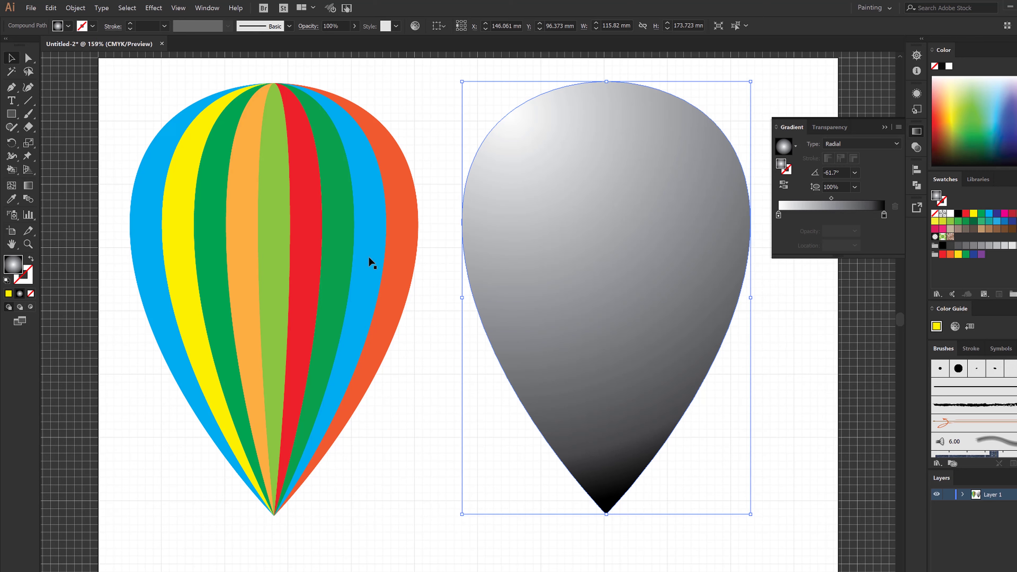
Centre the grey gradient teardrop horizontally and vertically over the striped balloon
shift+click(353, 266)
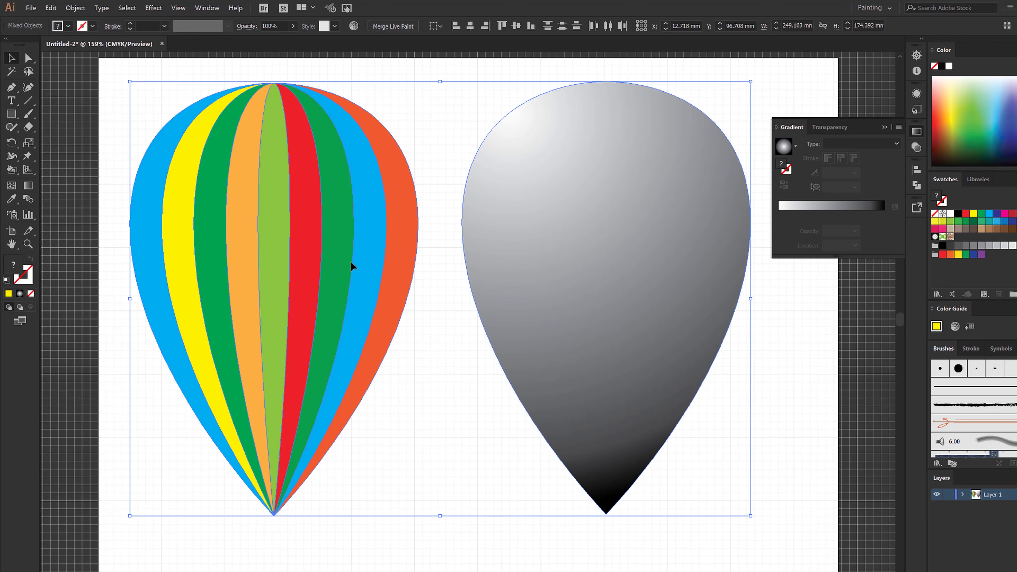
click(470, 26)
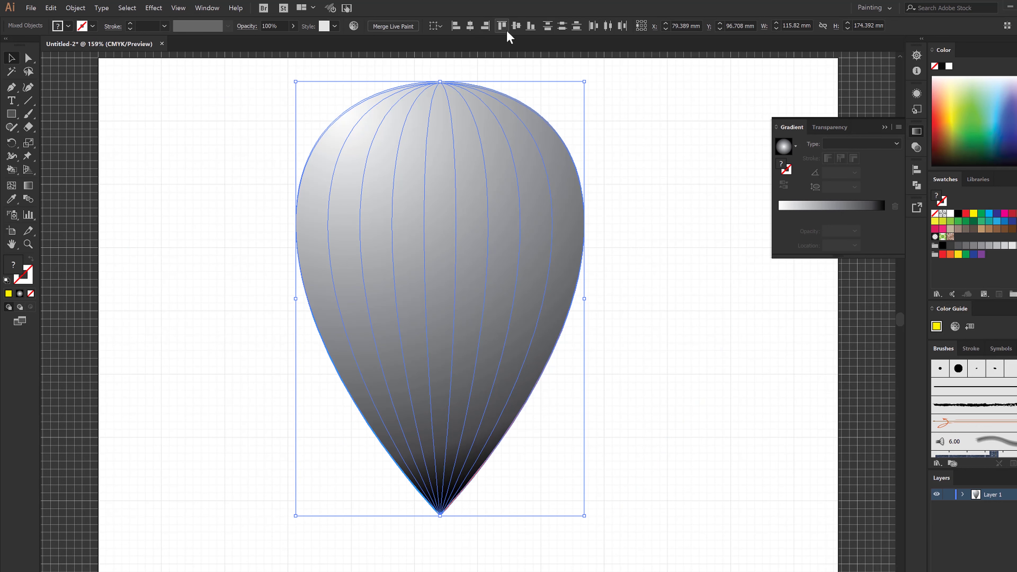
click(516, 27)
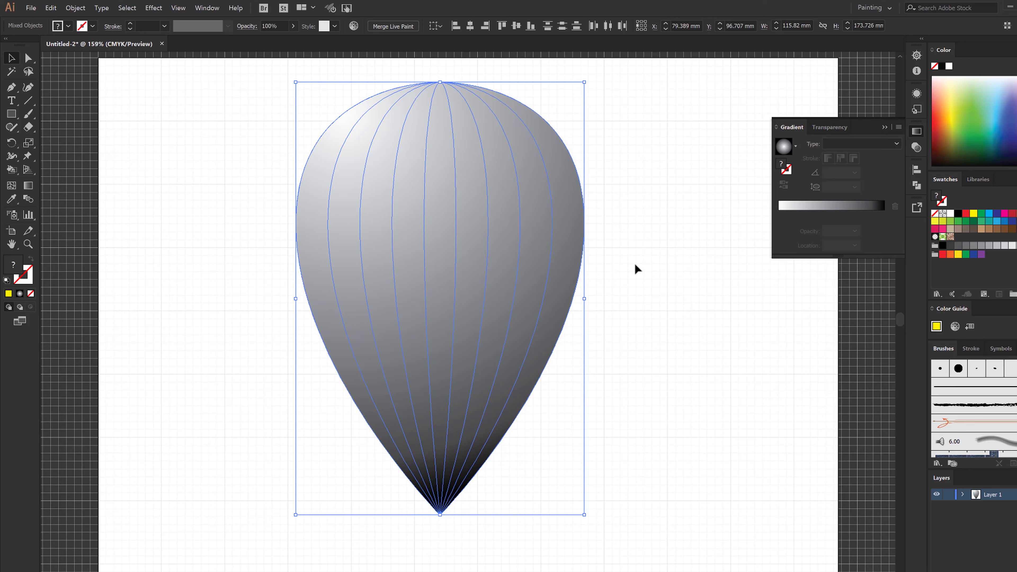
Try the gradient balloon at Multiply blend mode with 40% opacity
click(837, 128)
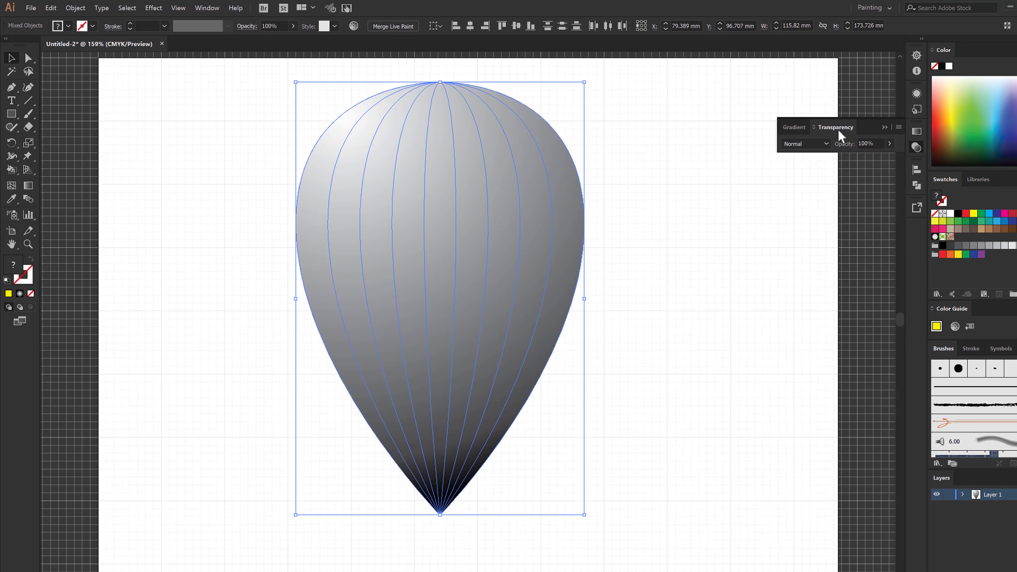
click(824, 145)
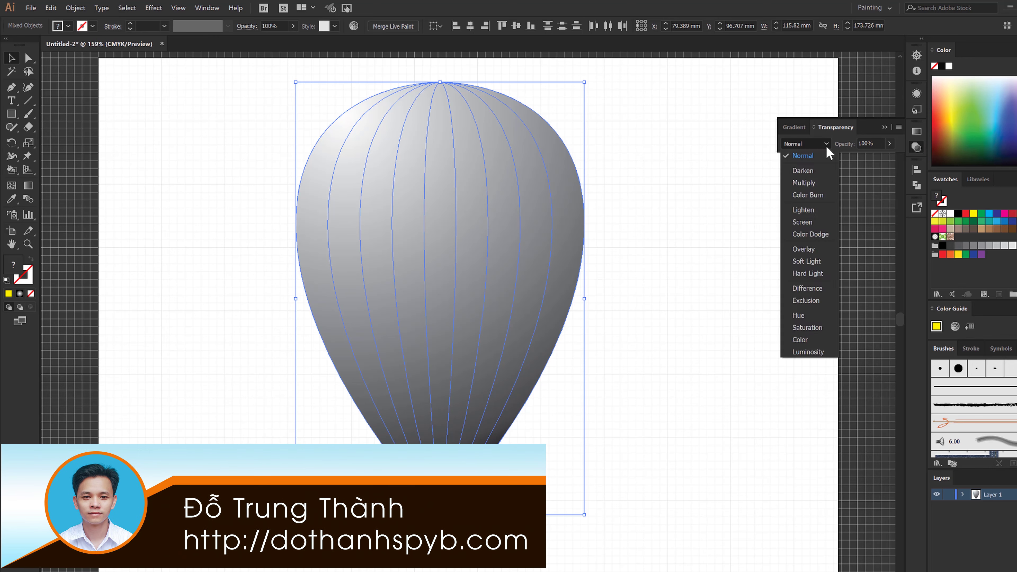
click(799, 185)
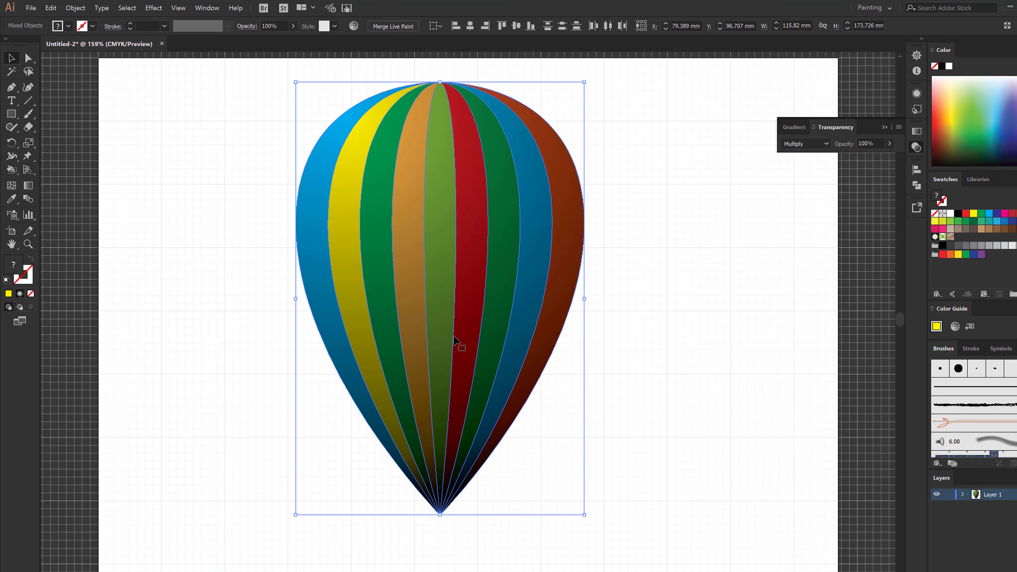
click(889, 143)
mouse_move(888, 156)
mouse_down()
mouse_move(865, 157)
mouse_move(875, 160)
mouse_up()
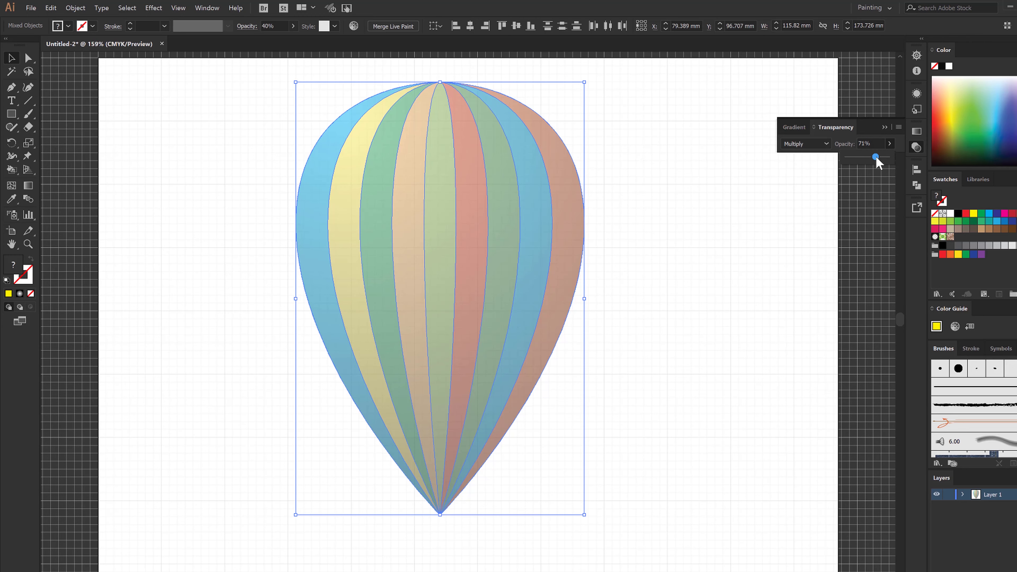
key(ctrl+shift+b)
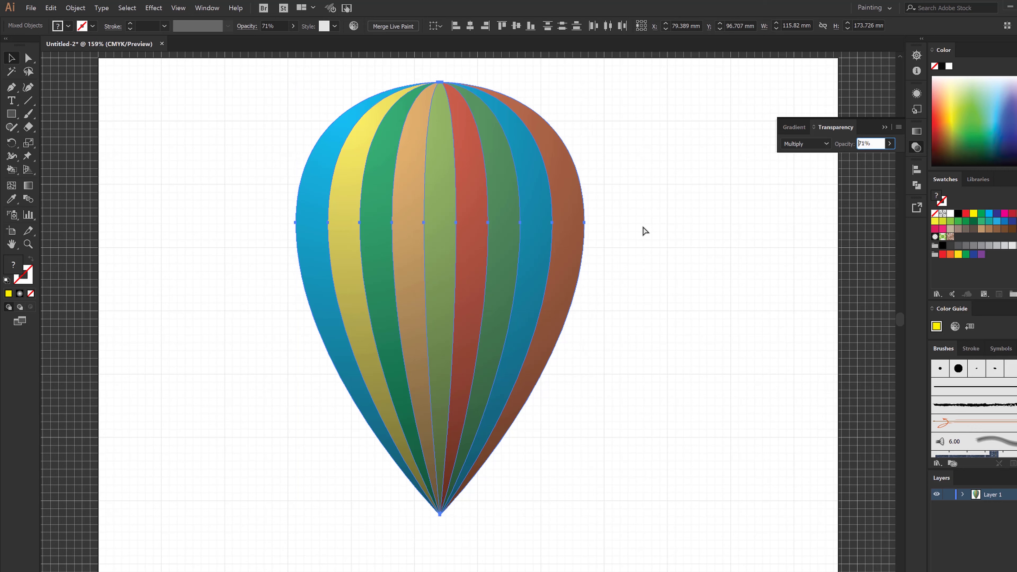
text(40)
key(Return)
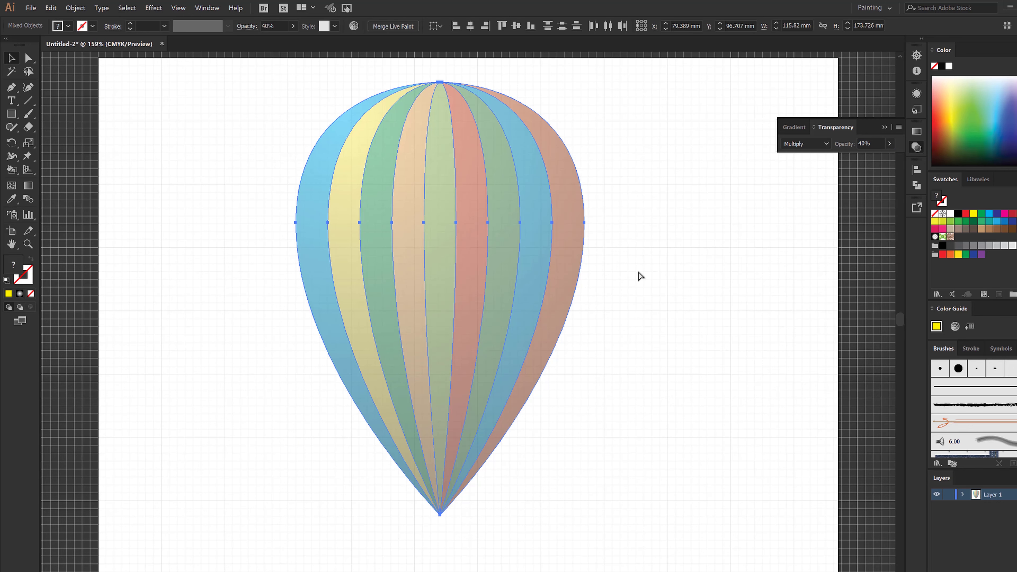
Undo the blend and opacity changes and reselect the grey gradient balloon
key(0)
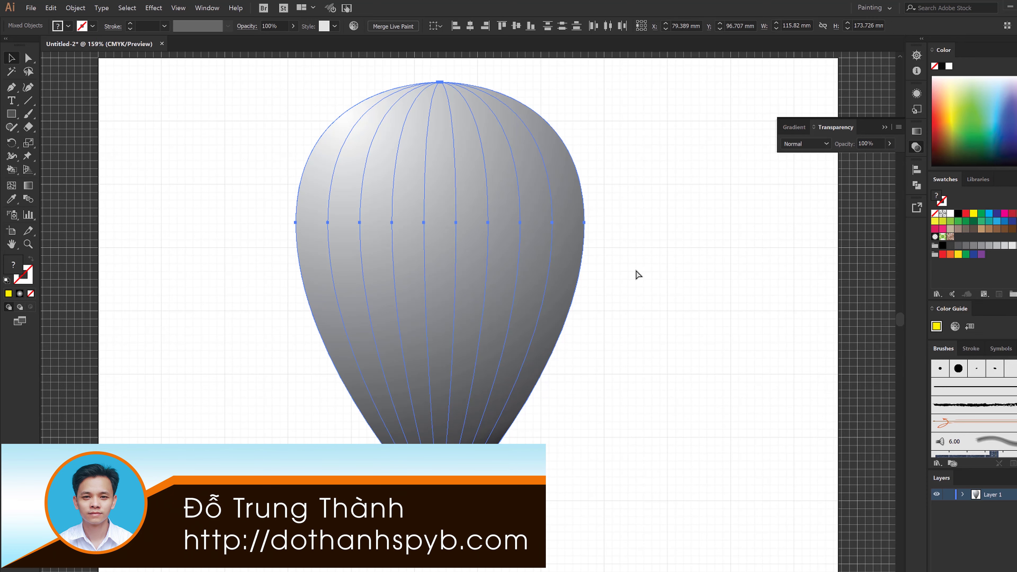
click(638, 275)
click(555, 261)
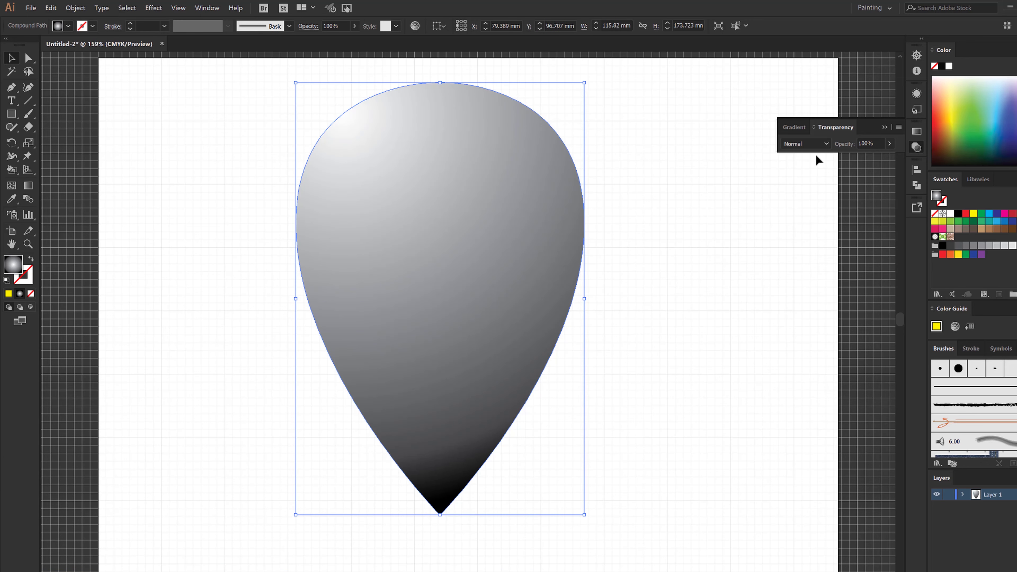
Set the gradient teardrop to Multiply at 30% opacity, then select both shapes
click(823, 144)
key(Escape)
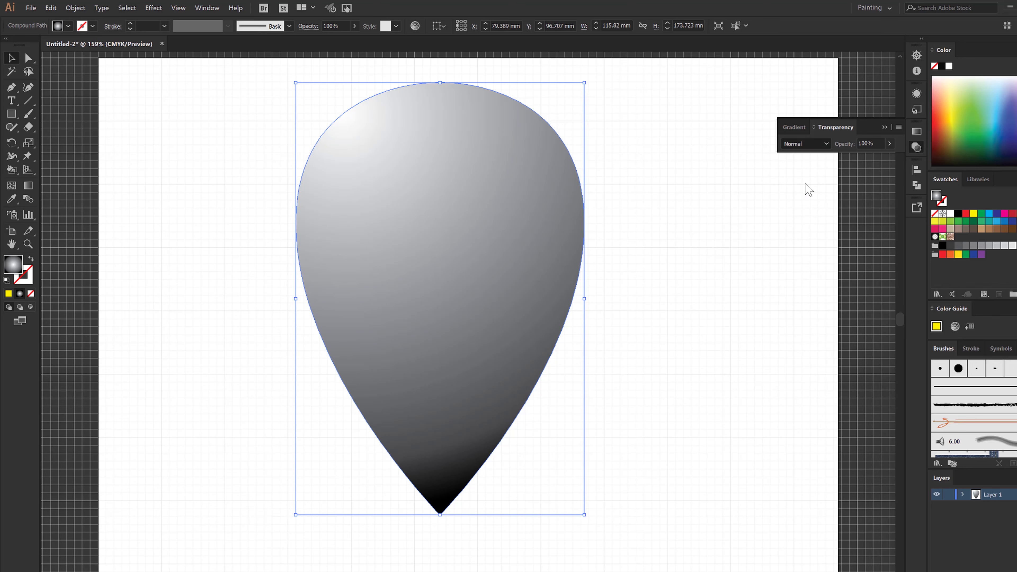
key(Down)
key(Down)
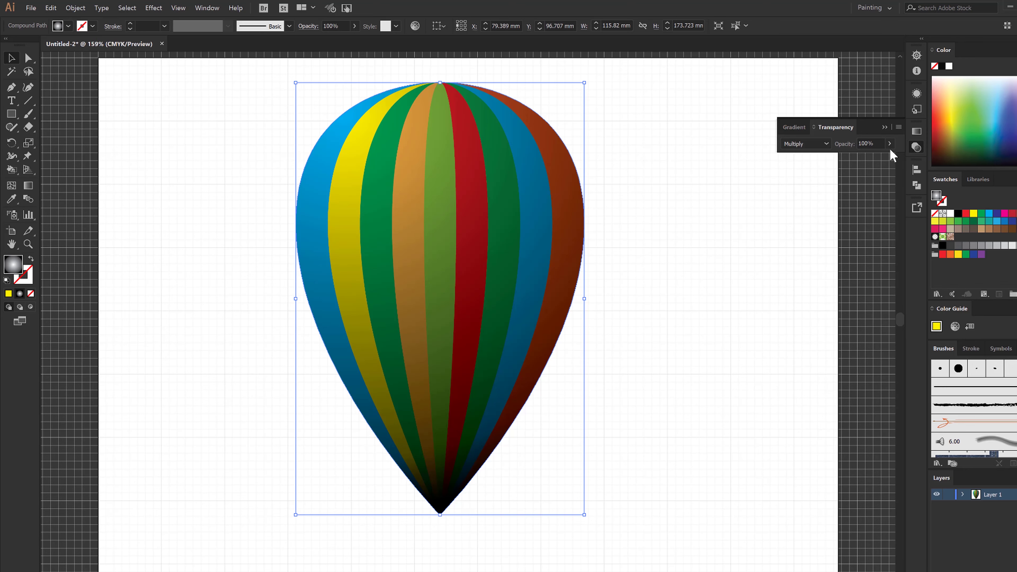
click(889, 144)
drag(888, 158, 867, 157)
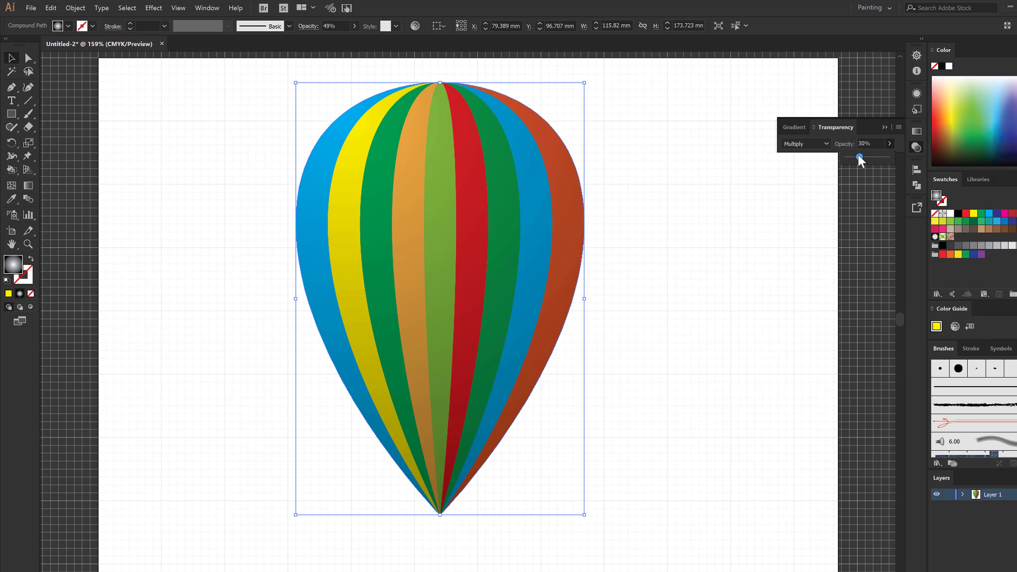
drag(859, 160, 860, 157)
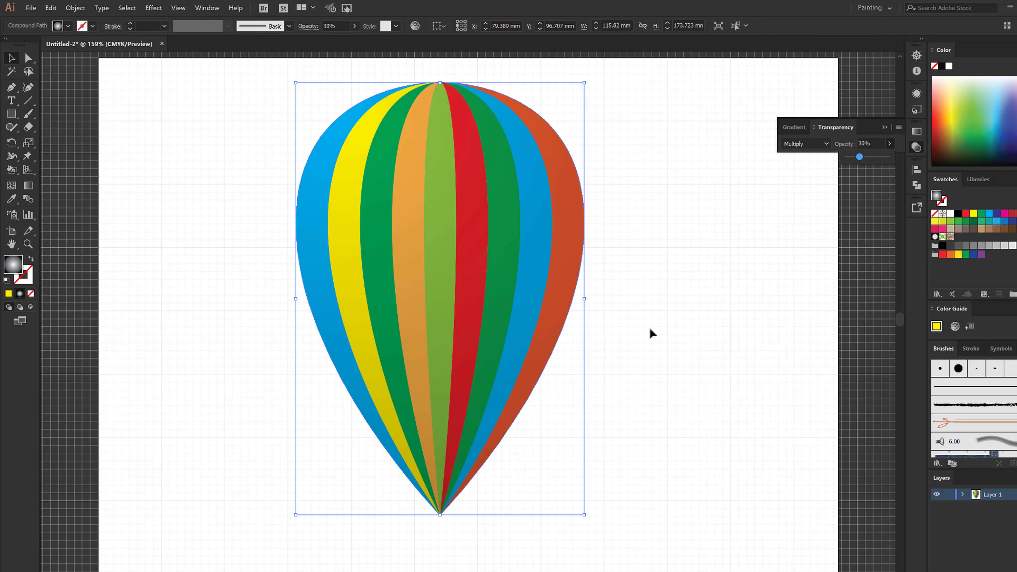
key(Return)
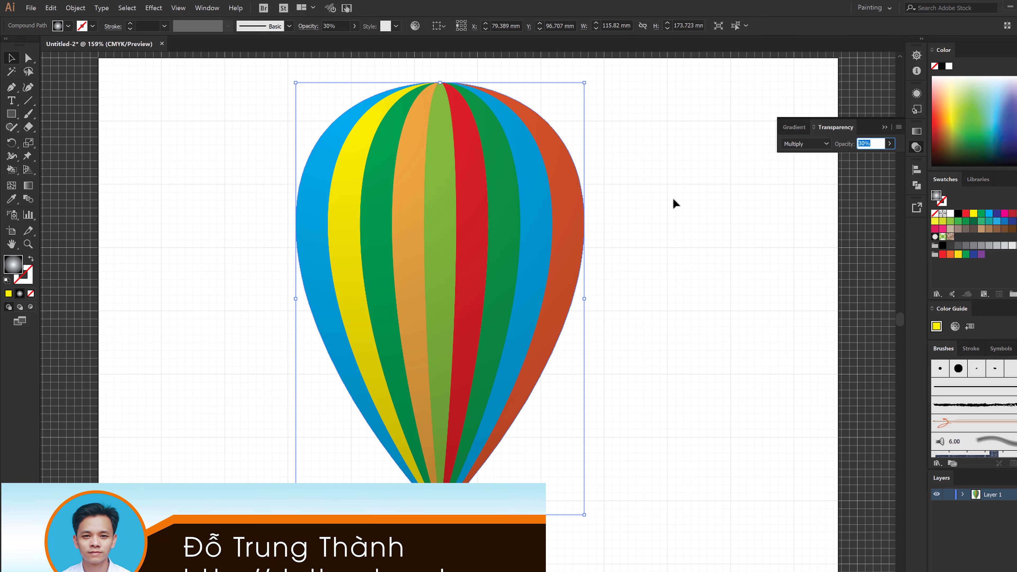
drag(660, 151, 296, 383)
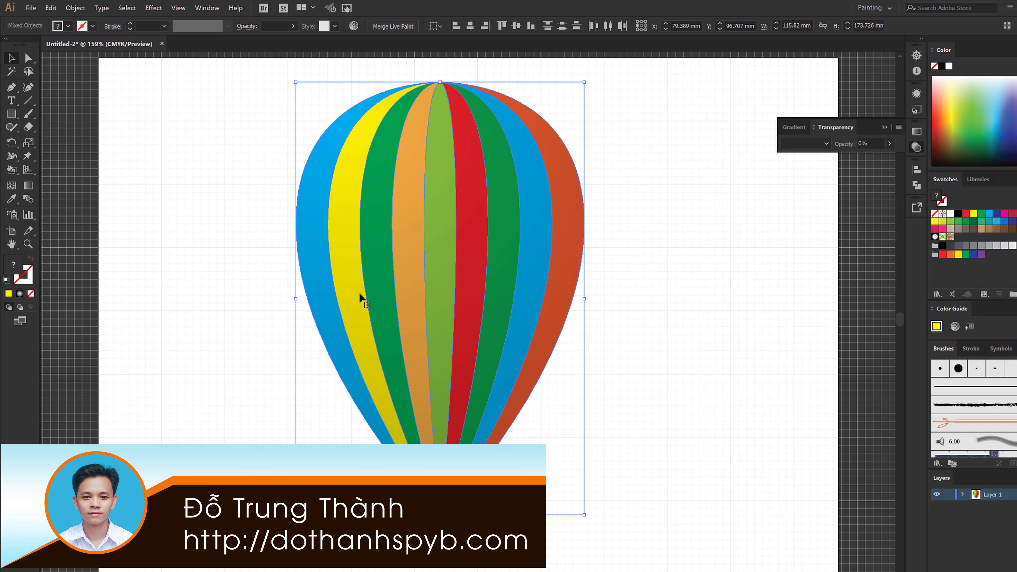
Group the striped balloon with its shading, nudge the group lower, and deselect
right_click(366, 273)
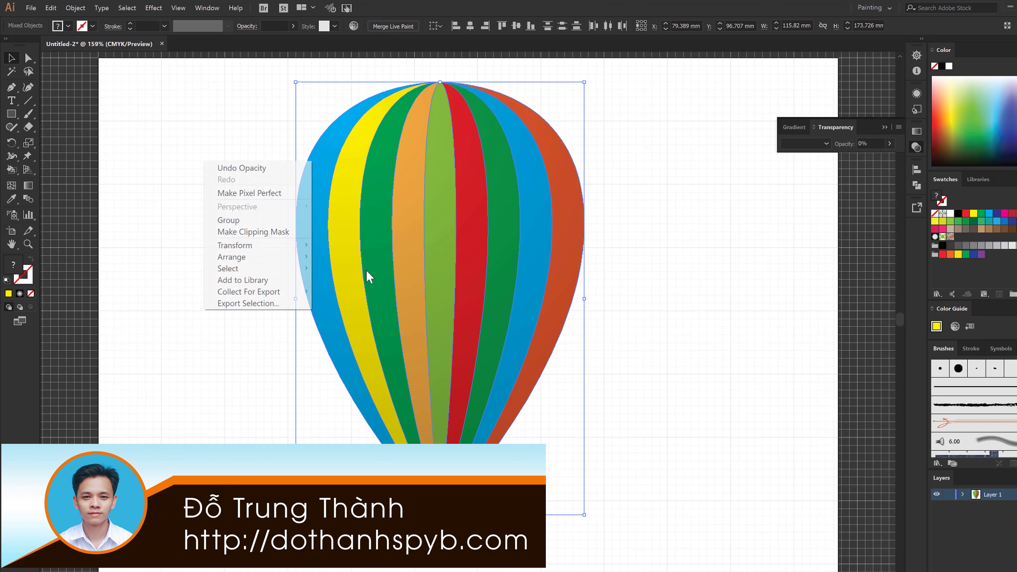
click(227, 220)
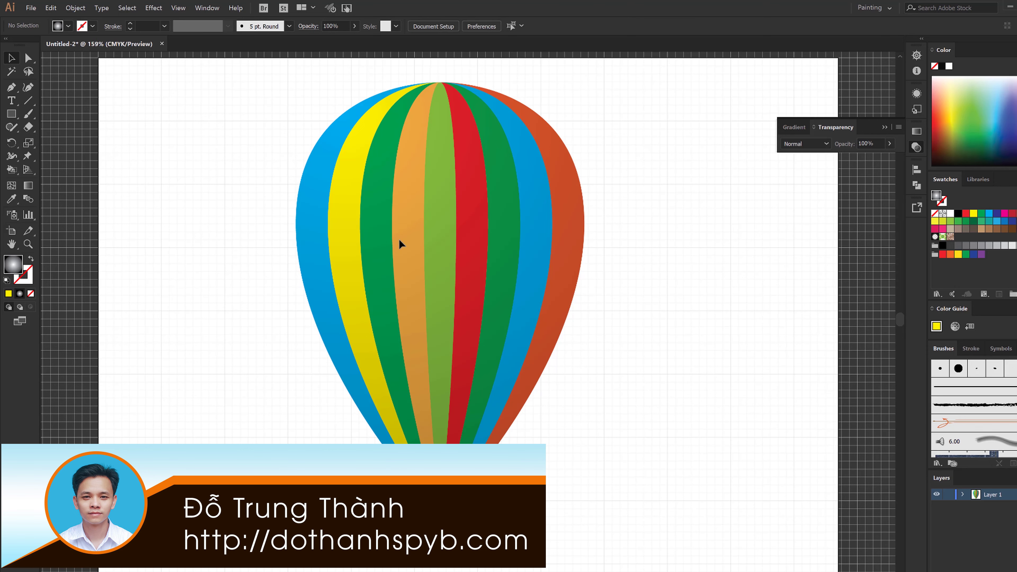
mouse_move(399, 239)
mouse_down()
mouse_move(486, 278)
mouse_move(429, 286)
mouse_up()
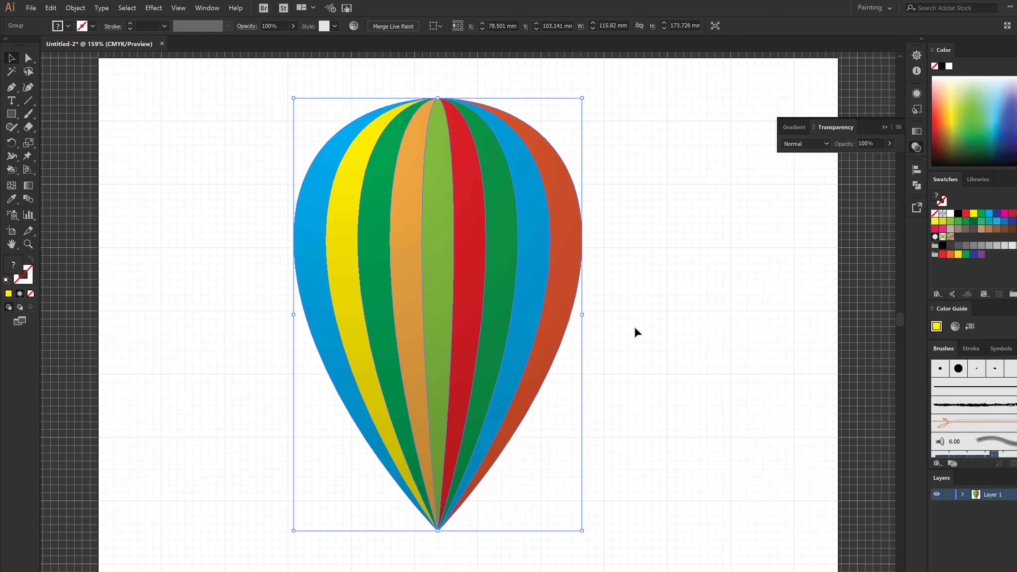
click(636, 327)
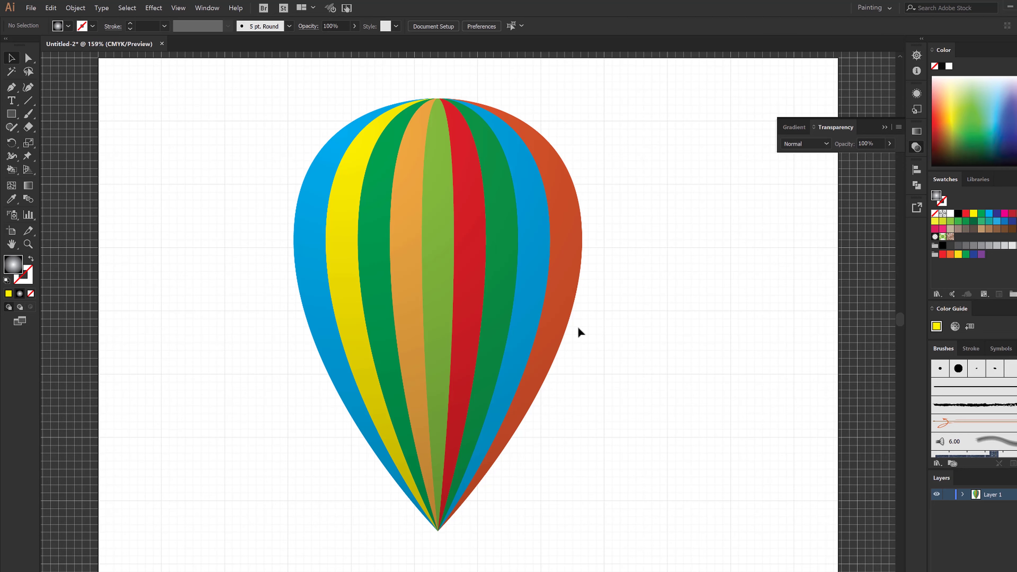